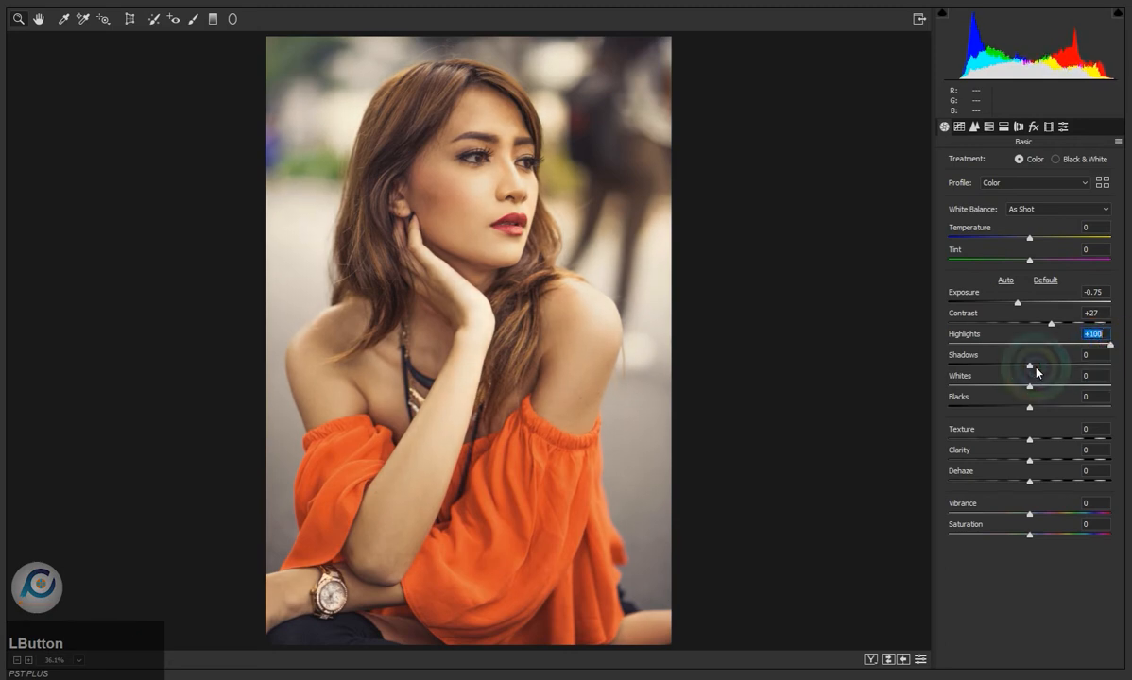
# - Set Shadows to -68, Whites to -22, Blacks to +60, Texture to -92, Clarity to -20 and Dehaze to +21
pyautogui.moveTo(1030, 367); pyautogui.dragTo(954, 447)
pyautogui.click(1029, 391)
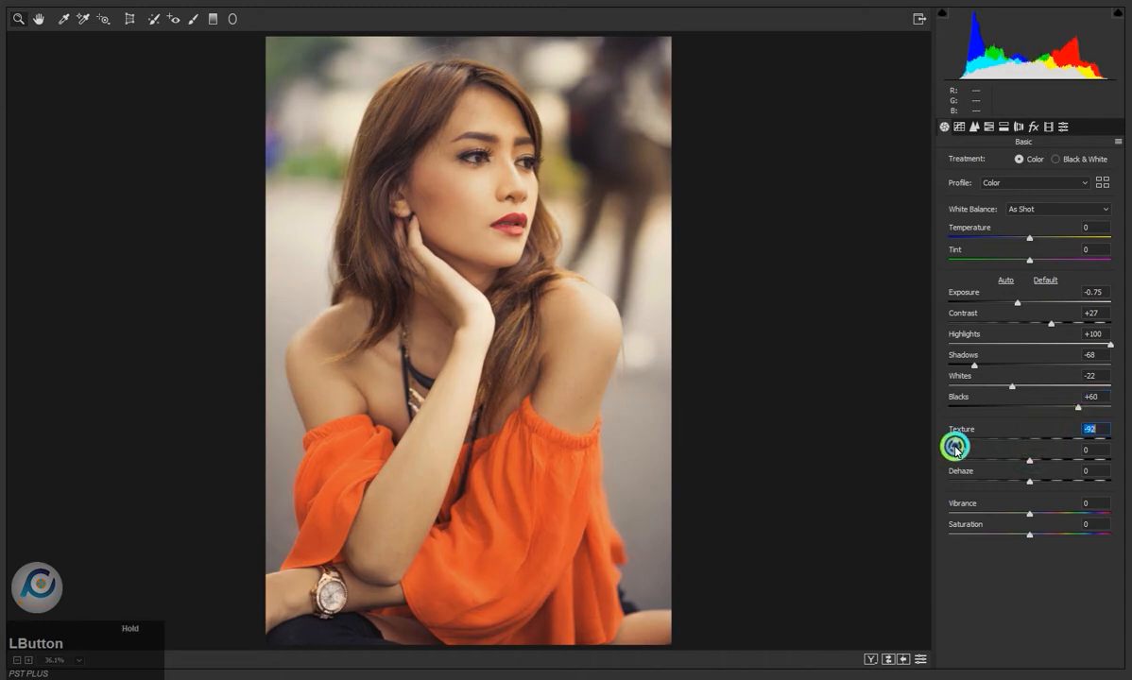
pyautogui.moveTo(1029, 460); pyautogui.dragTo(1046, 478)
# - Cool the portrait's white balance with Temperature at -37 and Tint at -26
pyautogui.moveTo(1029, 237); pyautogui.dragTo(1002, 243)
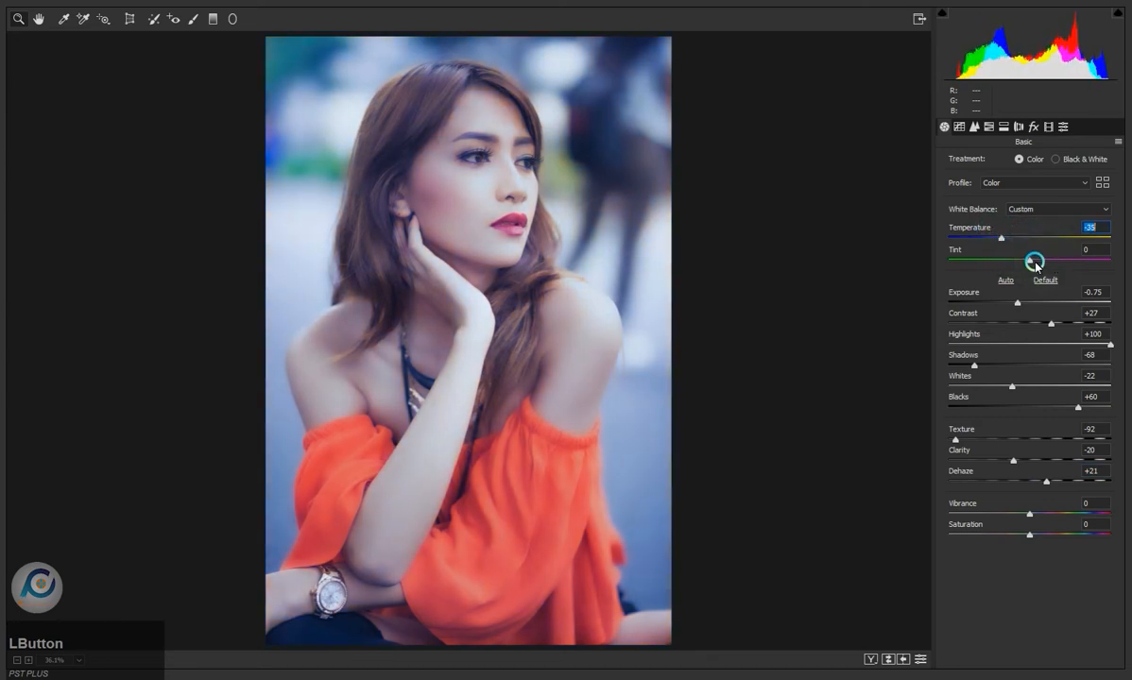
pyautogui.moveTo(1030, 262); pyautogui.dragTo(1021, 264)
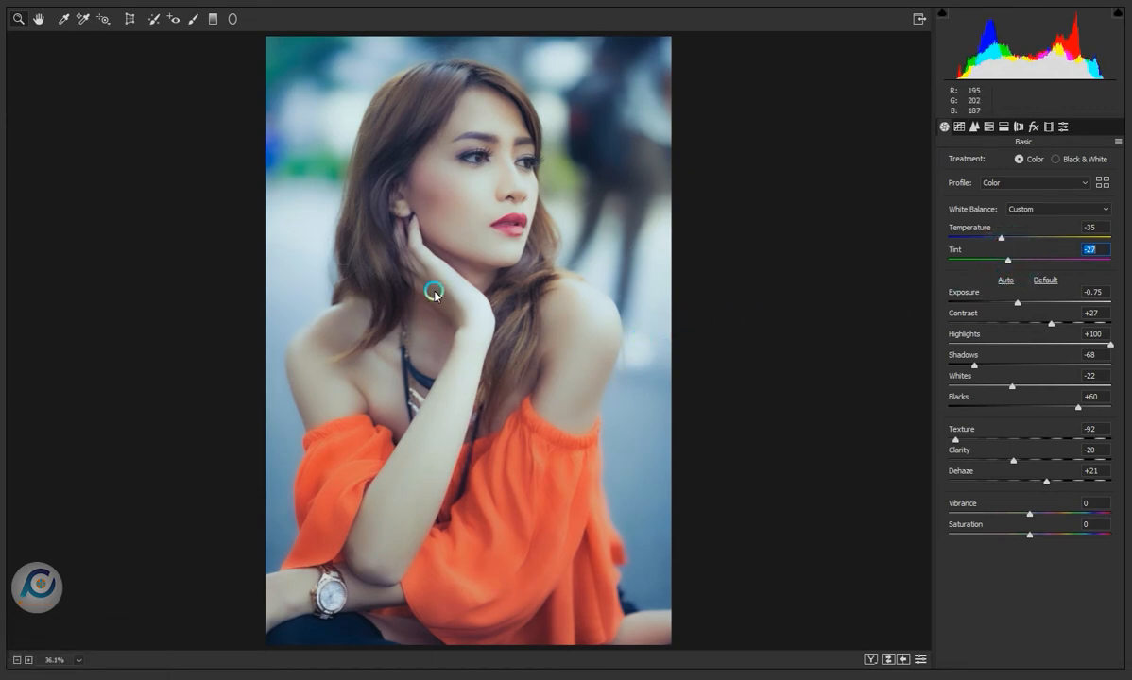
pyautogui.click(1008, 264)
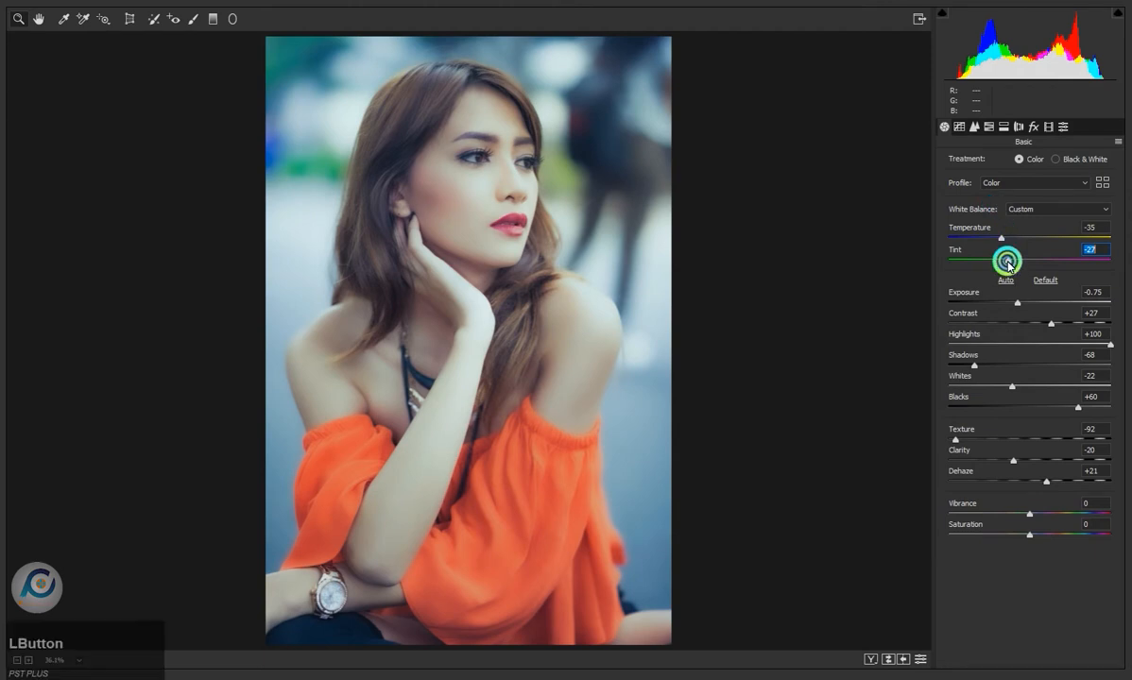
pyautogui.moveTo(1001, 239); pyautogui.dragTo(997, 241)
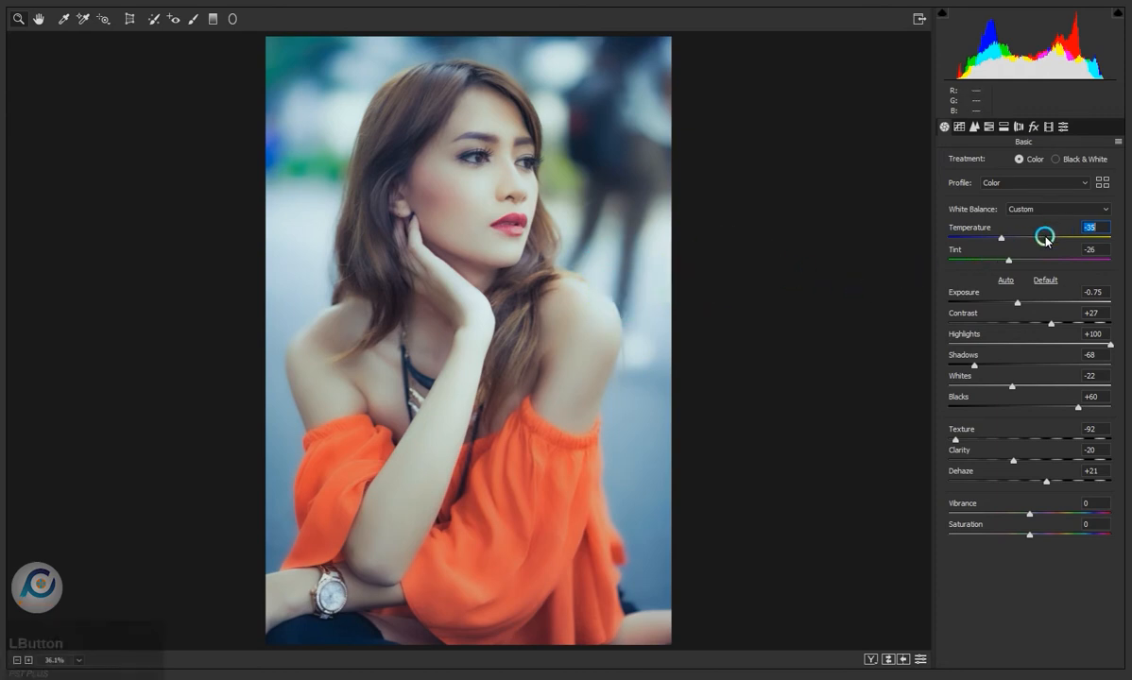
pyautogui.moveTo(1002, 240)
pyautogui.mouseDown()
pyautogui.moveTo(986, 239)
pyautogui.moveTo(1030, 238)
pyautogui.moveTo(944, 237)
pyautogui.moveTo(1002, 245)
pyautogui.mouseUp()
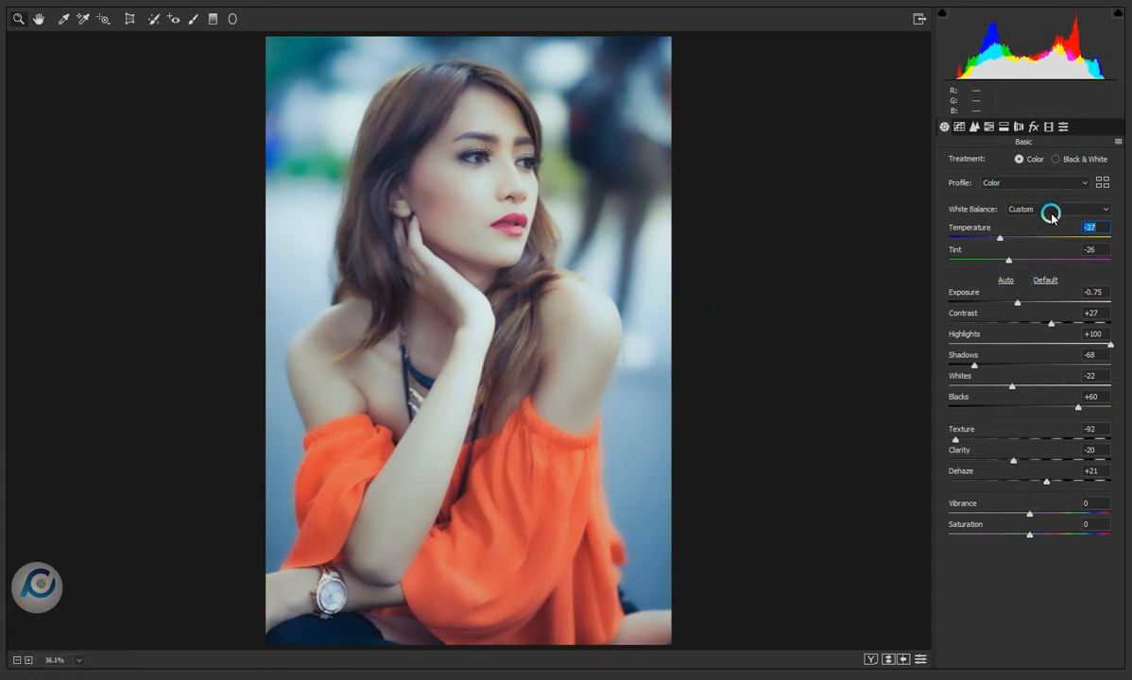
# - Adjust the highlight end point of the Blue tone curve and lower the Green curve's end point to output 246 at input 255
pyautogui.click(985, 129)
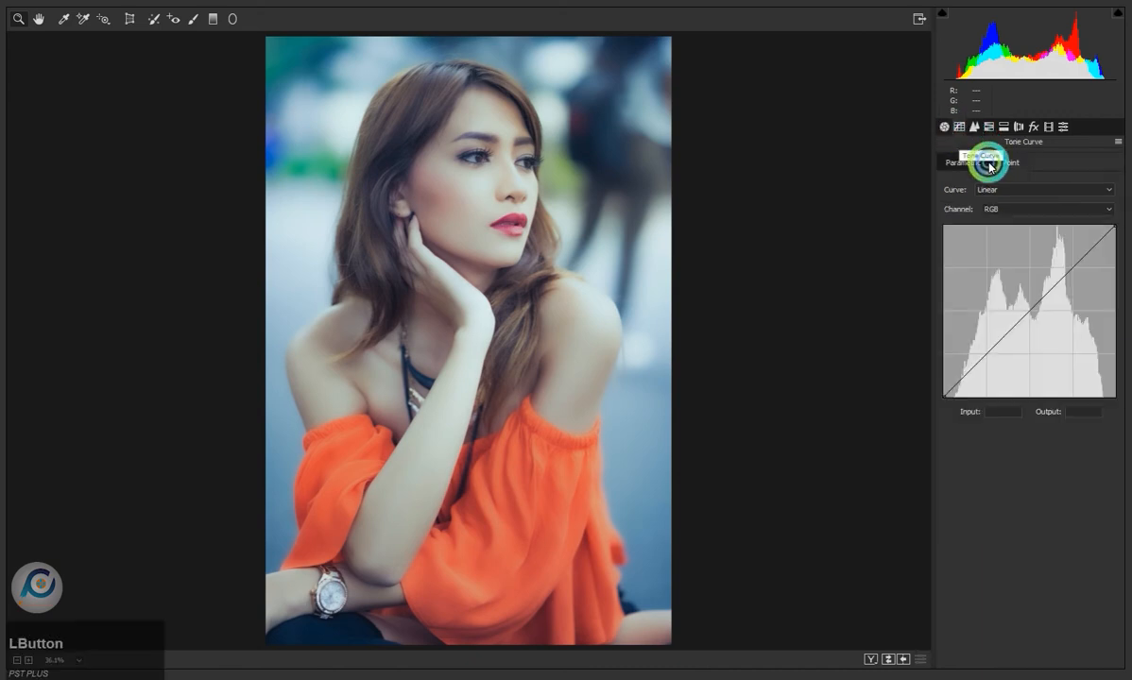
pyautogui.click(1088, 208)
pyautogui.click(1073, 252)
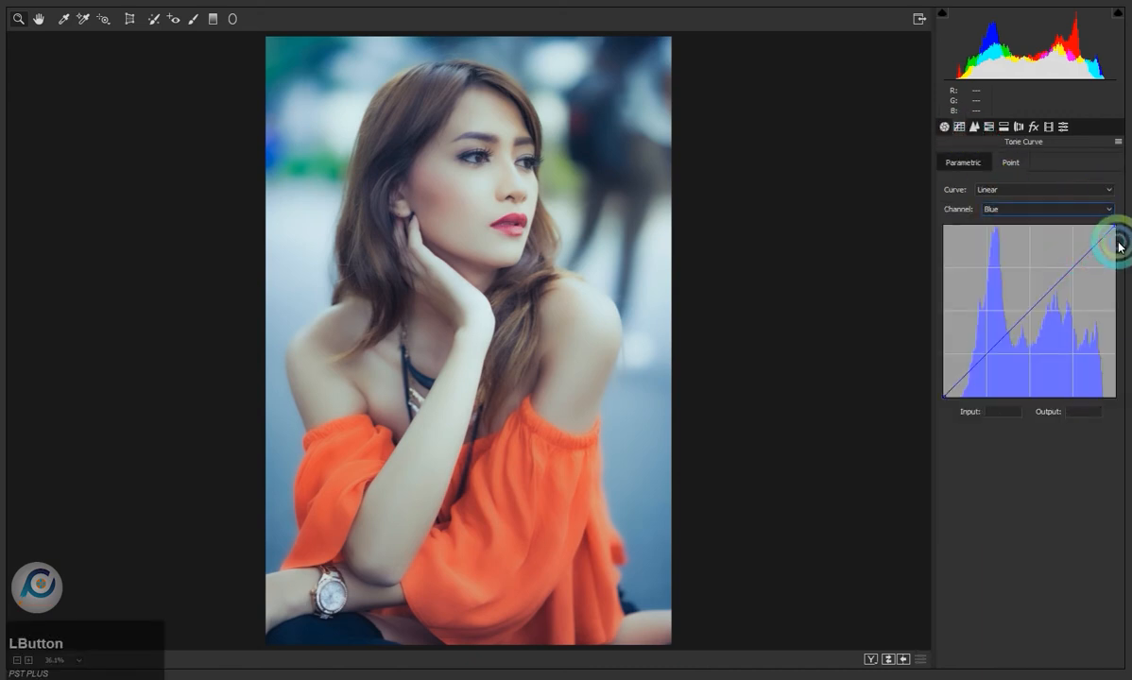
pyautogui.moveTo(1115, 230)
pyautogui.mouseDown()
pyautogui.moveTo(1118, 241)
pyautogui.moveTo(1108, 224)
pyautogui.moveTo(1121, 236)
pyautogui.mouseUp()
pyautogui.click(1111, 206)
pyautogui.click(1109, 238)
# - Move the highlight end point of the Red tone curve to input 253, output 255
pyautogui.click(1036, 207)
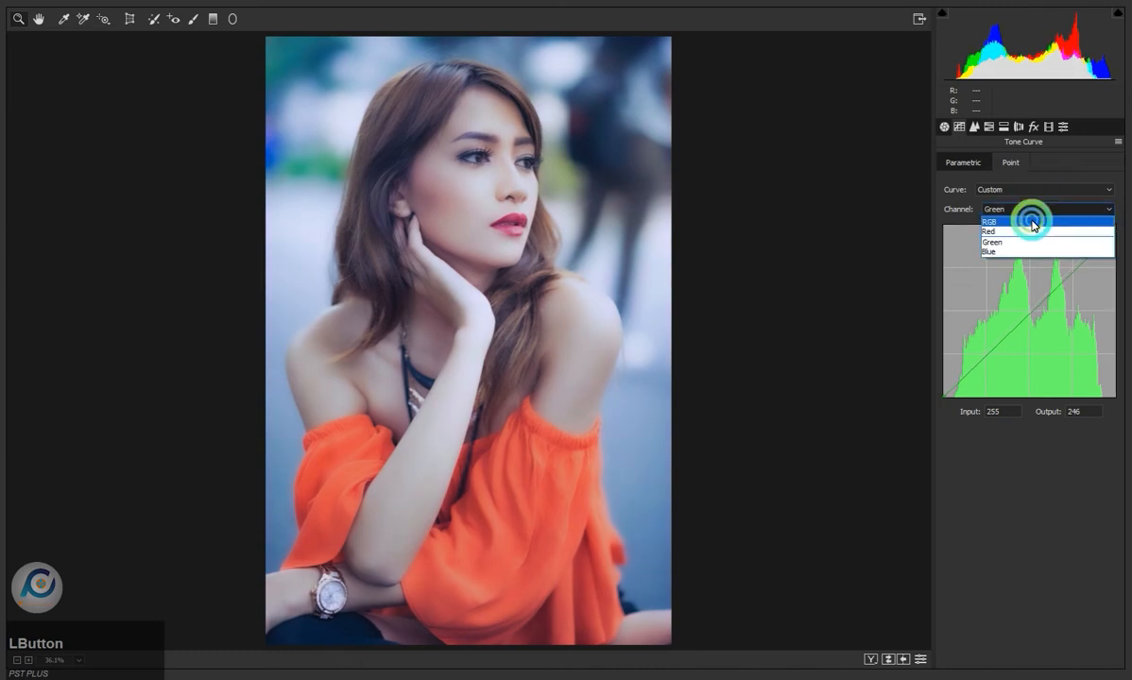
pyautogui.click(1030, 230)
pyautogui.moveTo(1116, 231)
pyautogui.mouseDown()
pyautogui.moveTo(1119, 244)
pyautogui.moveTo(1104, 222)
pyautogui.moveTo(1113, 226)
pyautogui.mouseUp()
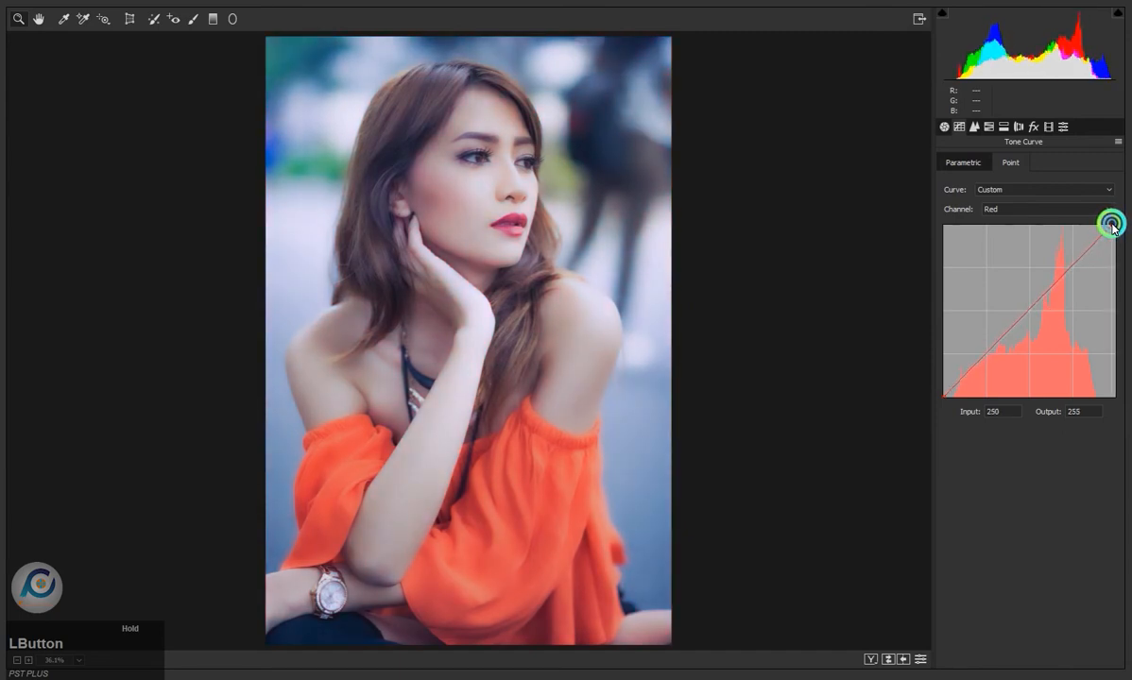
pyautogui.moveTo(1115, 226); pyautogui.dragTo(1117, 226)
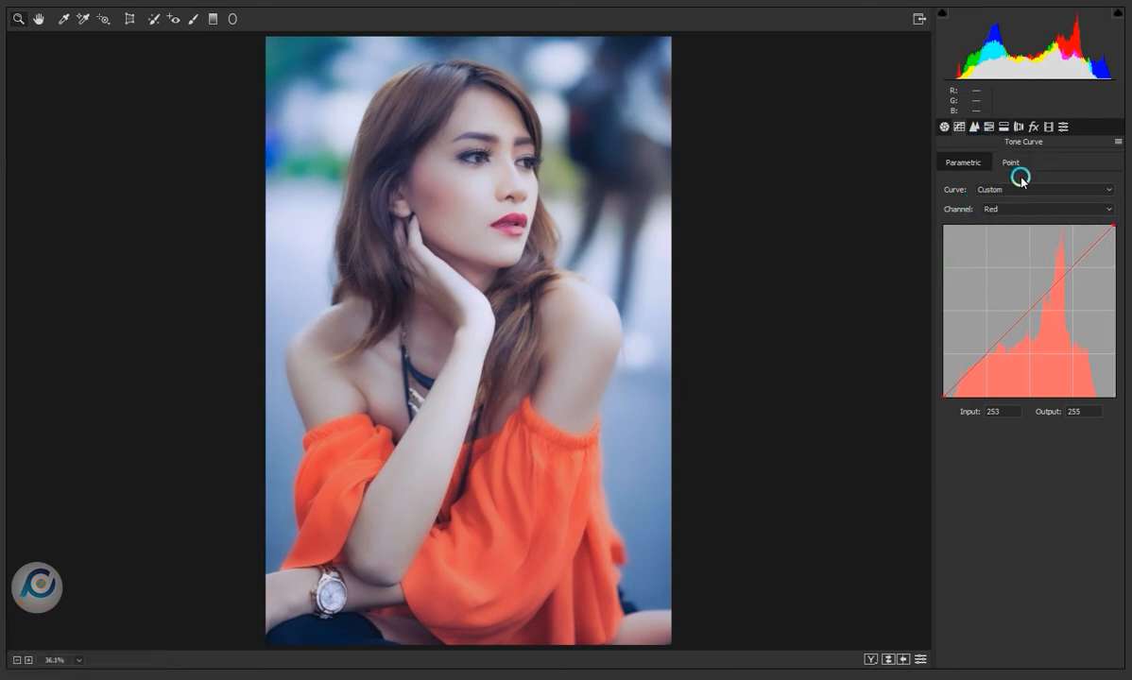
pyautogui.click(971, 164)
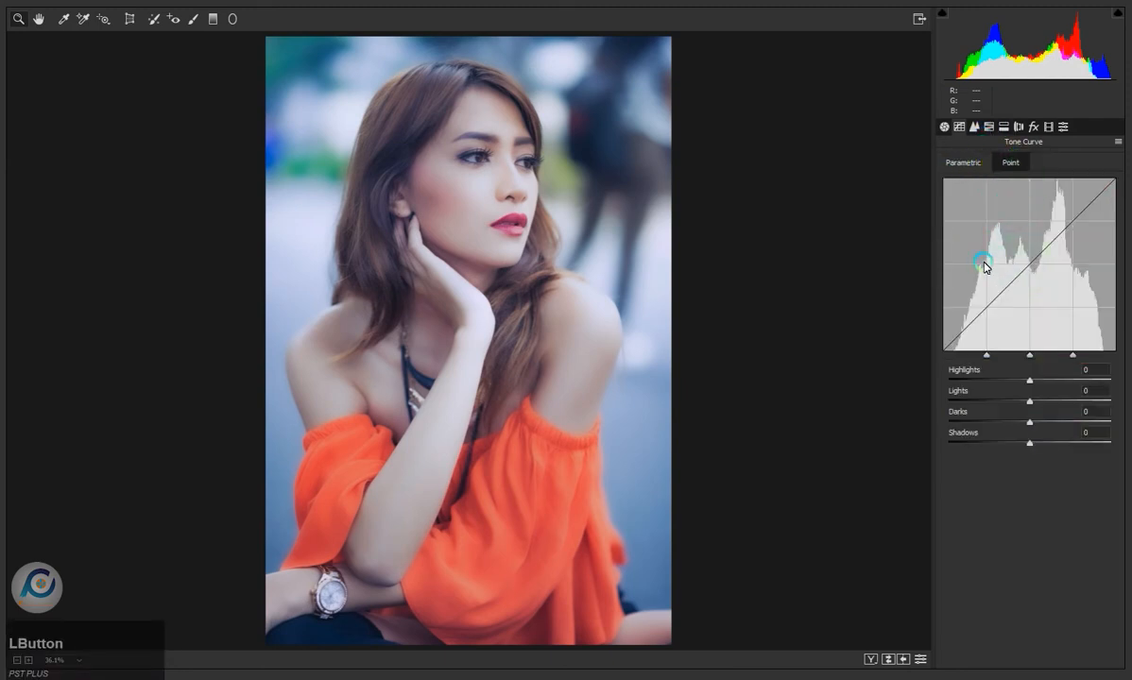
pyautogui.moveTo(1030, 385)
pyautogui.mouseDown()
pyautogui.moveTo(1079, 379)
pyautogui.moveTo(1035, 387)
pyautogui.mouseUp()
pyautogui.hotkey('ctrl', 'z')
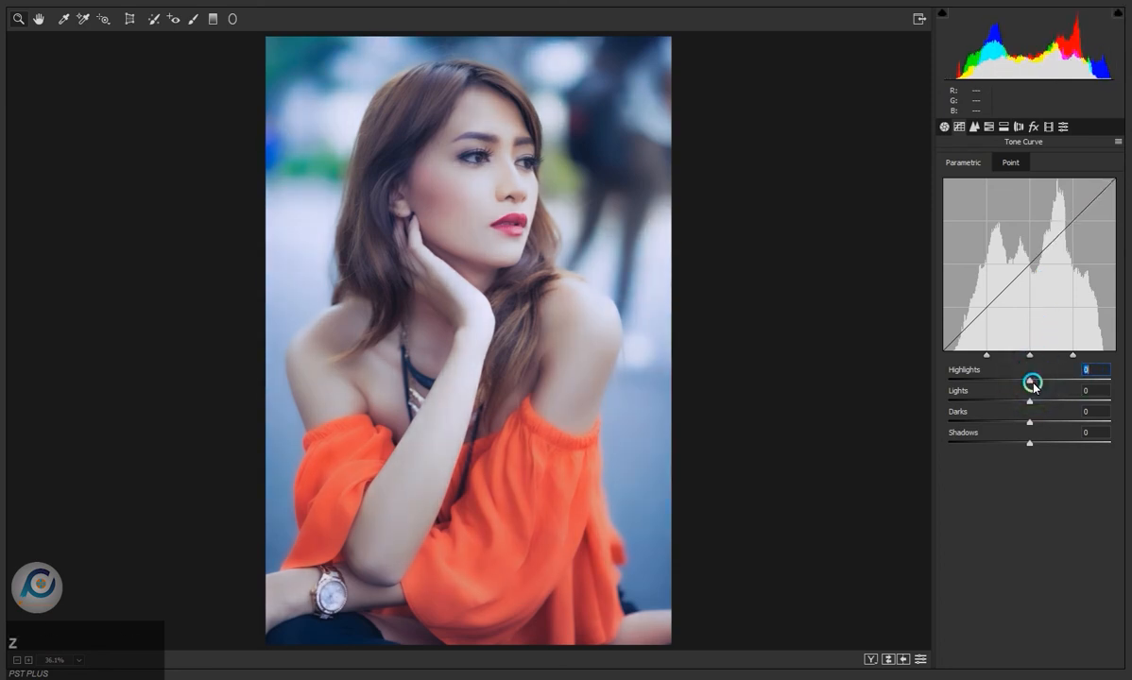
pyautogui.click(973, 127)
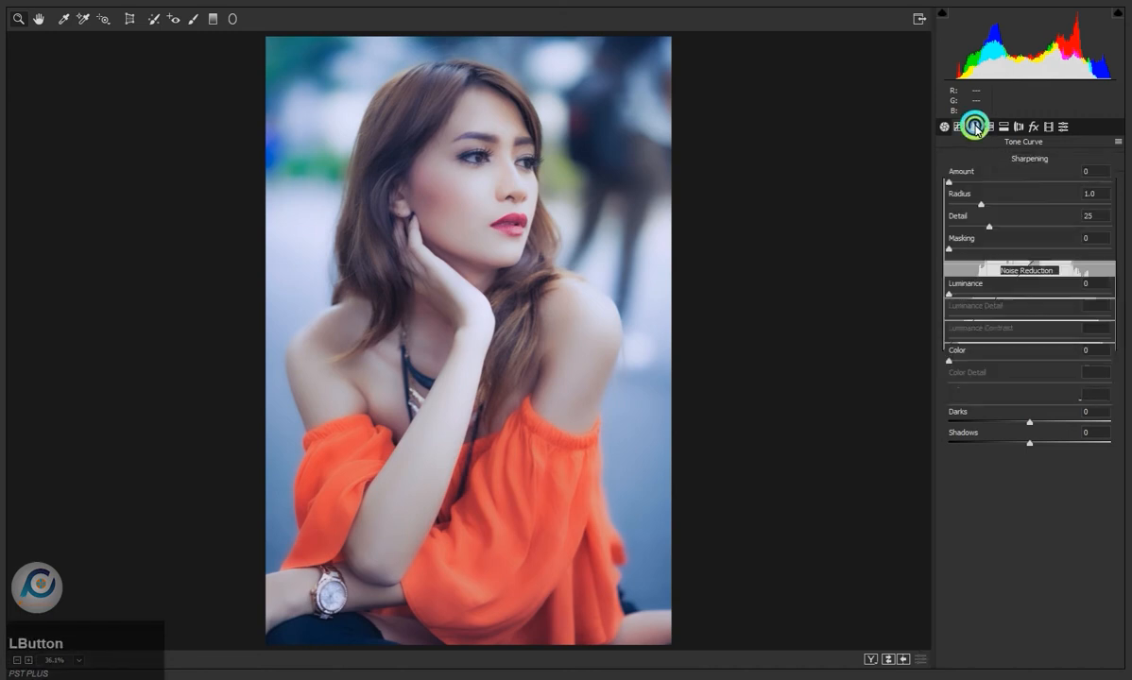
pyautogui.moveTo(950, 183); pyautogui.dragTo(1096, 212)
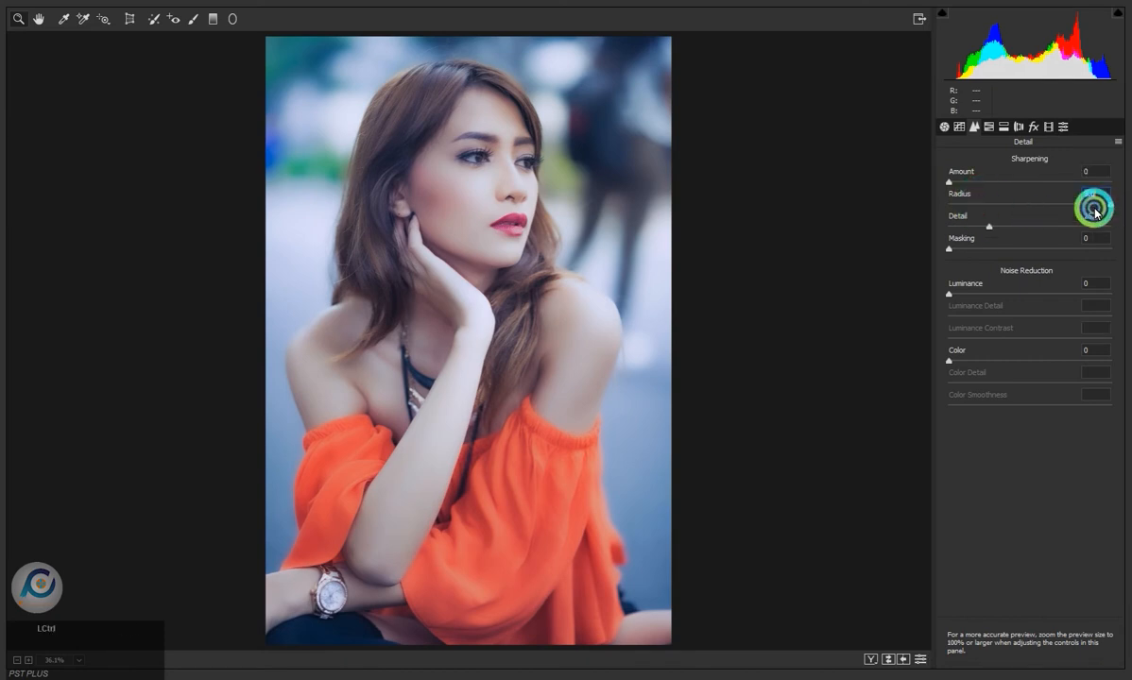
# - Shift the HSL hues: Reds -30, Oranges -4, Yellows -2, Aquas +100 and Blues -44
pyautogui.click(988, 126)
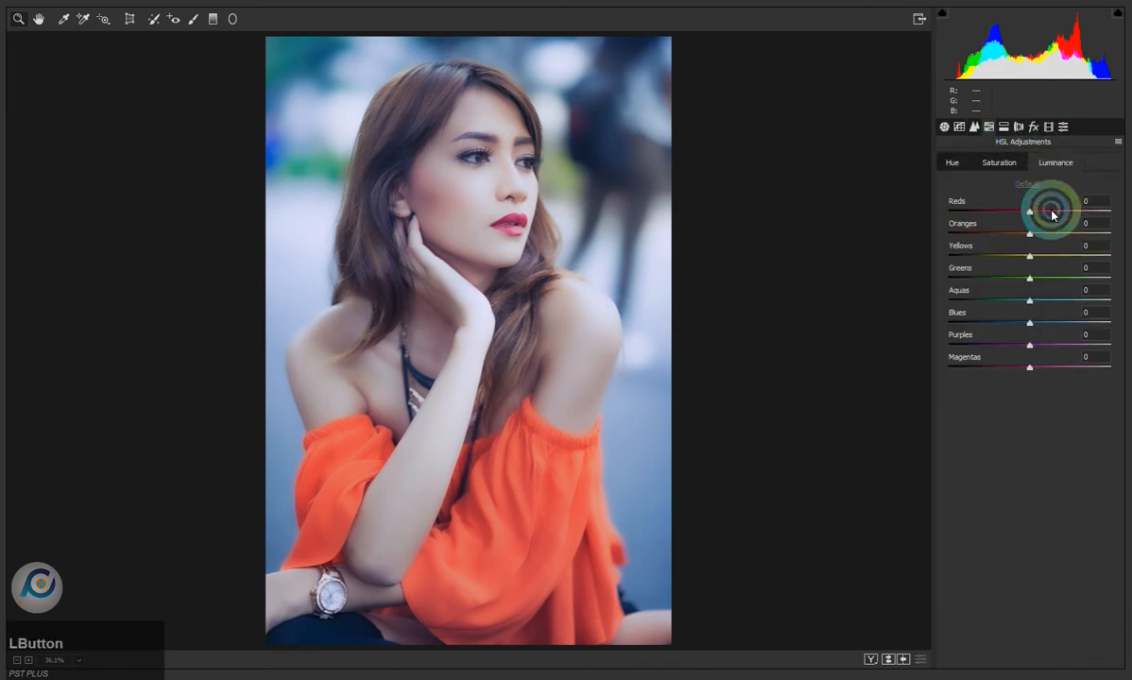
pyautogui.click(952, 163)
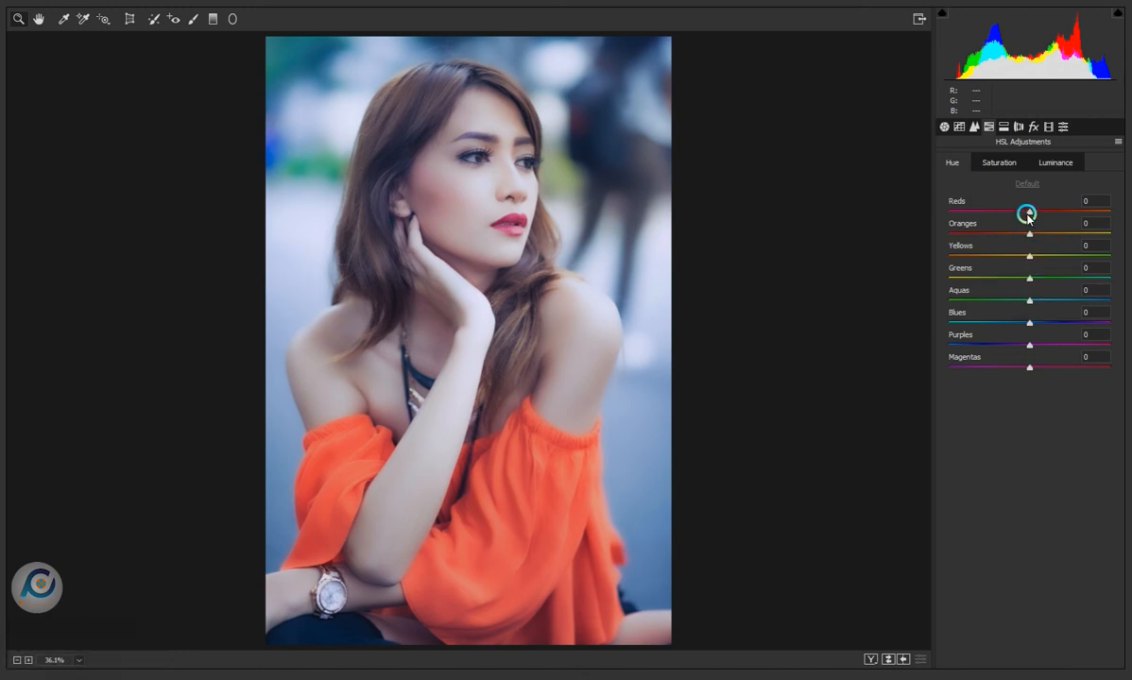
pyautogui.moveTo(1030, 214)
pyautogui.mouseDown()
pyautogui.moveTo(1081, 213)
pyautogui.moveTo(975, 215)
pyautogui.moveTo(1026, 215)
pyautogui.moveTo(1006, 215)
pyautogui.moveTo(990, 235)
pyautogui.moveTo(1027, 235)
pyautogui.mouseUp()
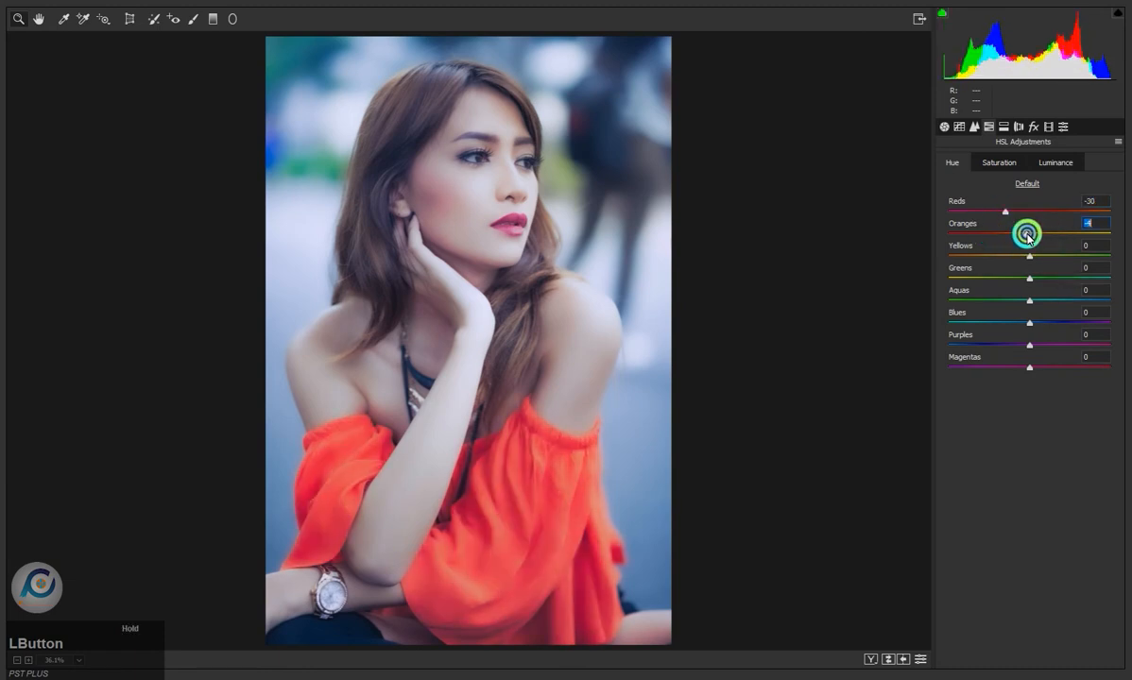
pyautogui.moveTo(1090, 257); pyautogui.dragTo(1129, 306)
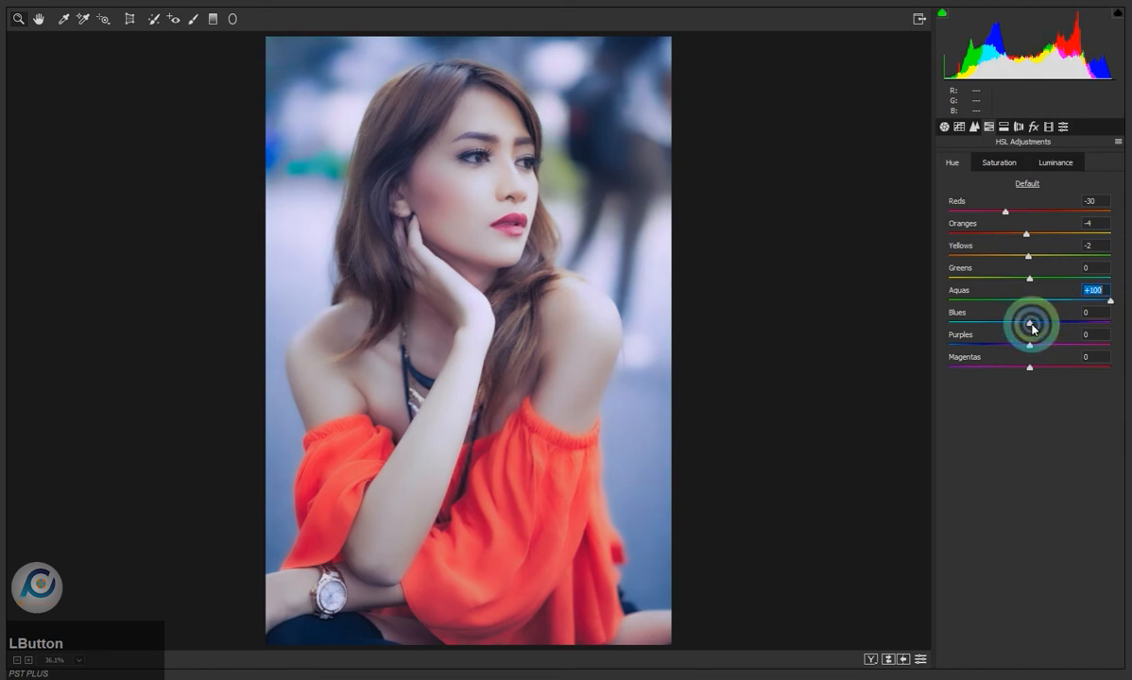
pyautogui.moveTo(1029, 323); pyautogui.dragTo(998, 323)
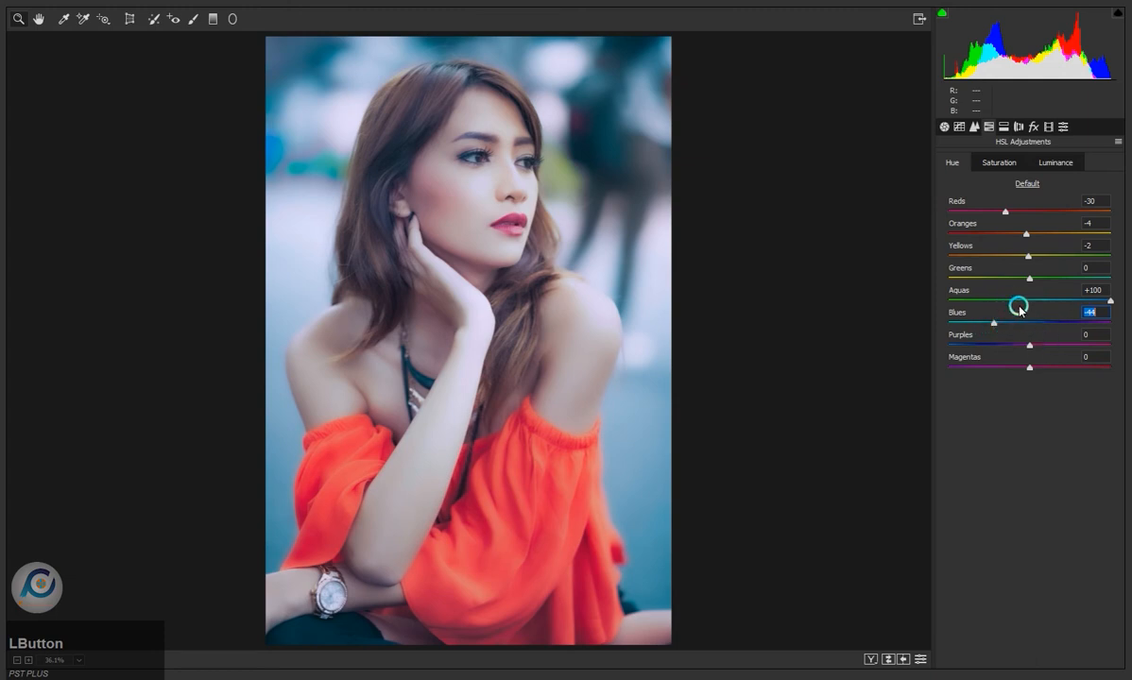
# - Set the HSL saturation of Aquas to +12, Reds to -18 and Blues to -13
pyautogui.click(994, 164)
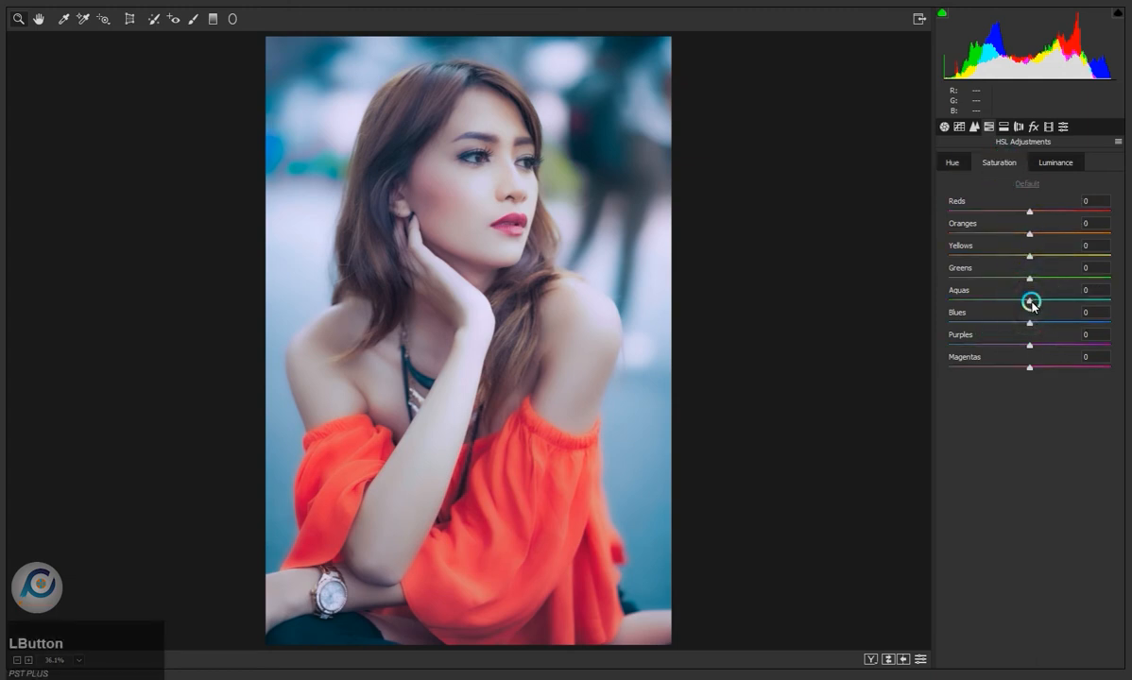
pyautogui.moveTo(1031, 299); pyautogui.dragTo(1043, 330)
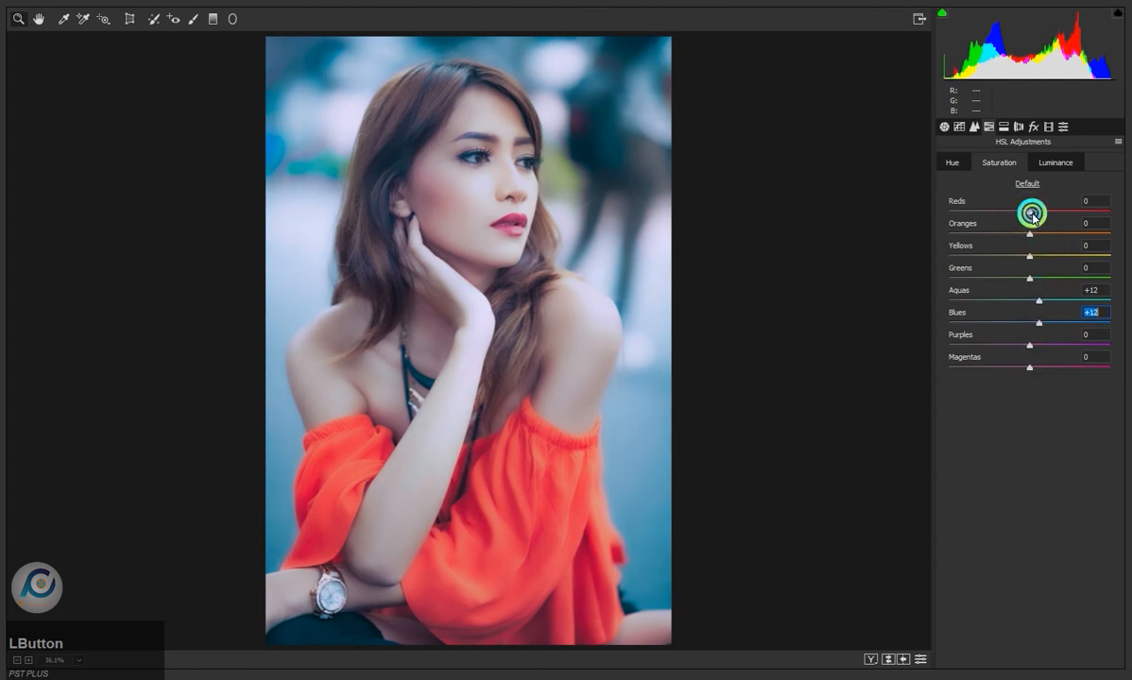
pyautogui.moveTo(1031, 213)
pyautogui.mouseDown()
pyautogui.moveTo(1065, 215)
pyautogui.moveTo(1016, 217)
pyautogui.mouseUp()
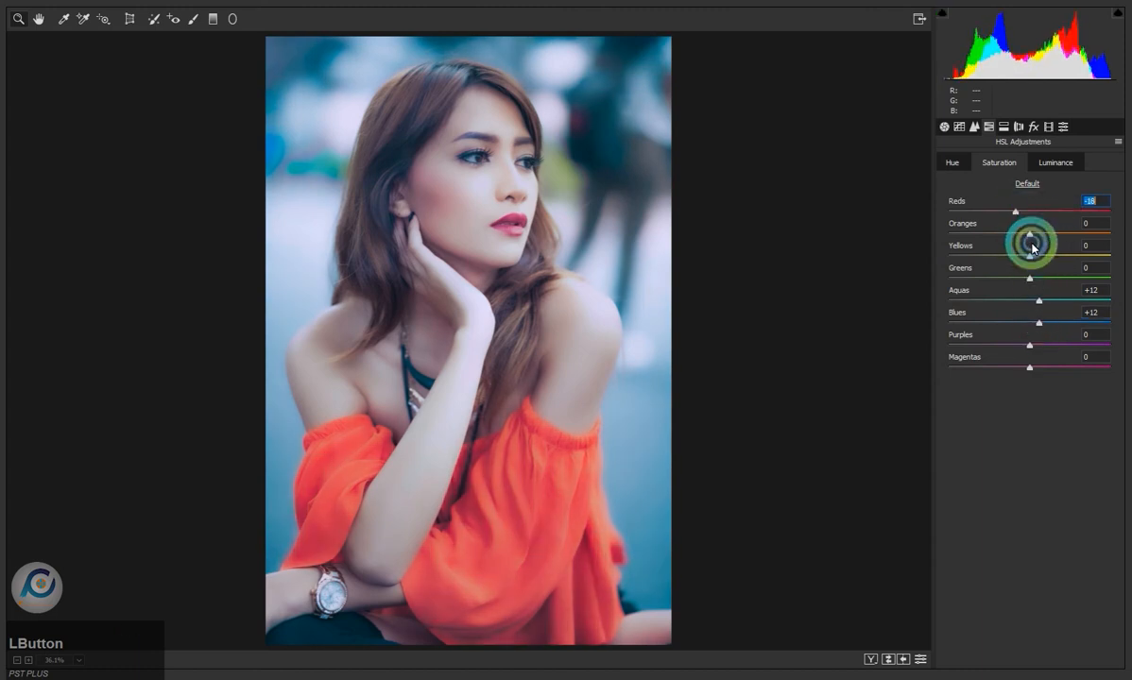
pyautogui.moveTo(1039, 327)
pyautogui.mouseDown()
pyautogui.moveTo(978, 329)
pyautogui.moveTo(1037, 331)
pyautogui.moveTo(1019, 324)
pyautogui.mouseUp()
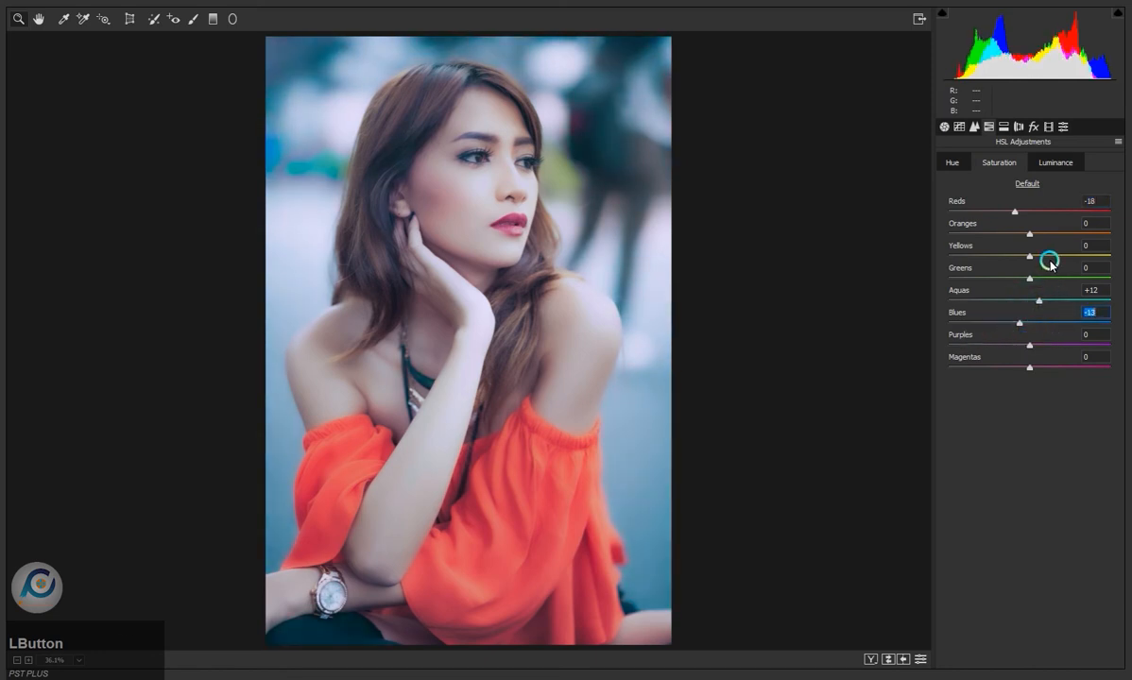
# - Set the HSL luminance of Aquas to -28 and Blues to -55, leaving Greens at 0
pyautogui.click(1045, 165)
pyautogui.moveTo(1032, 304); pyautogui.dragTo(988, 323)
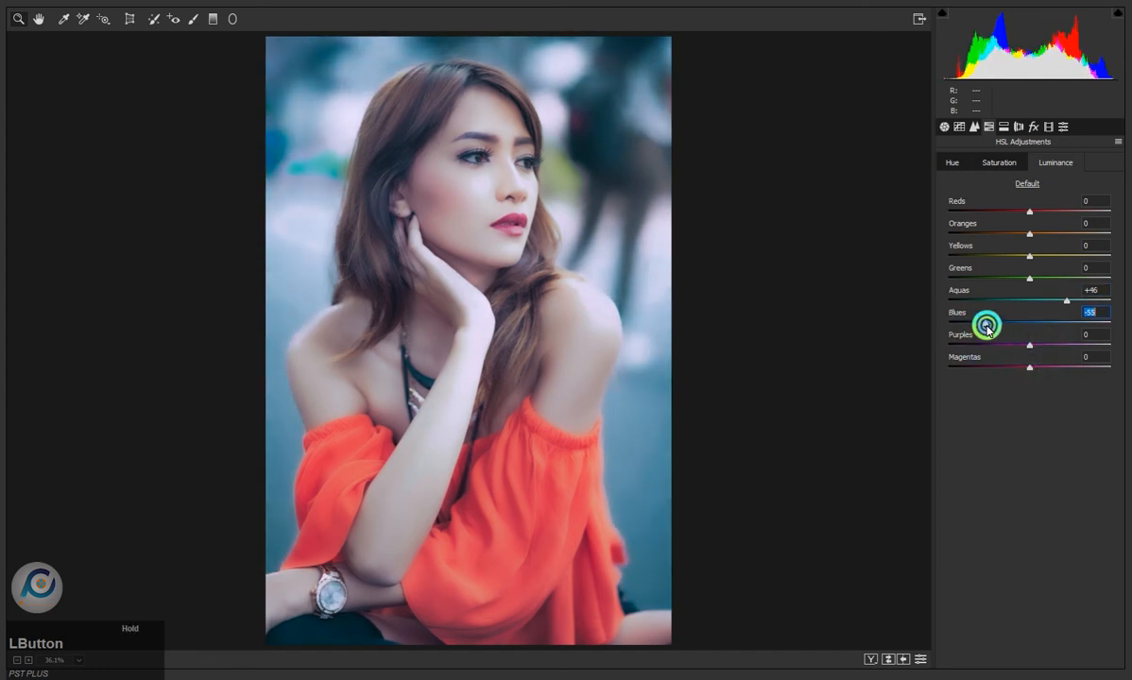
pyautogui.click(1062, 304)
pyautogui.moveTo(1062, 305); pyautogui.dragTo(1096, 308)
pyautogui.moveTo(1016, 310); pyautogui.dragTo(1035, 287)
pyautogui.hotkey('ctrl', 'z')
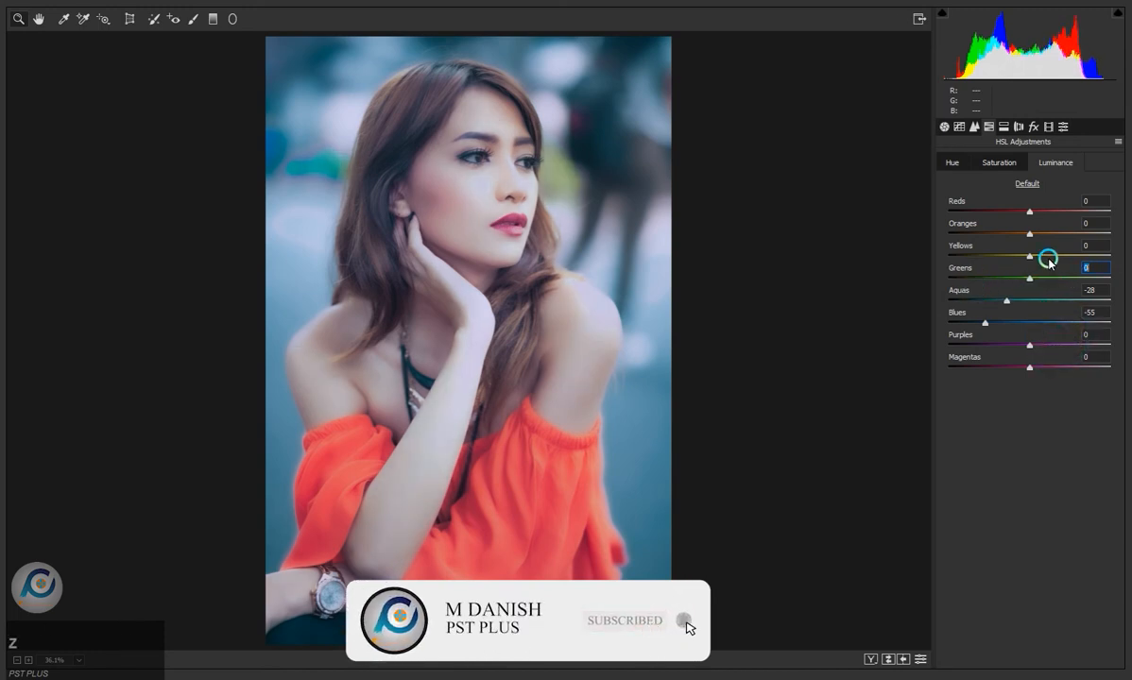
pyautogui.click(1004, 126)
pyautogui.click(955, 180)
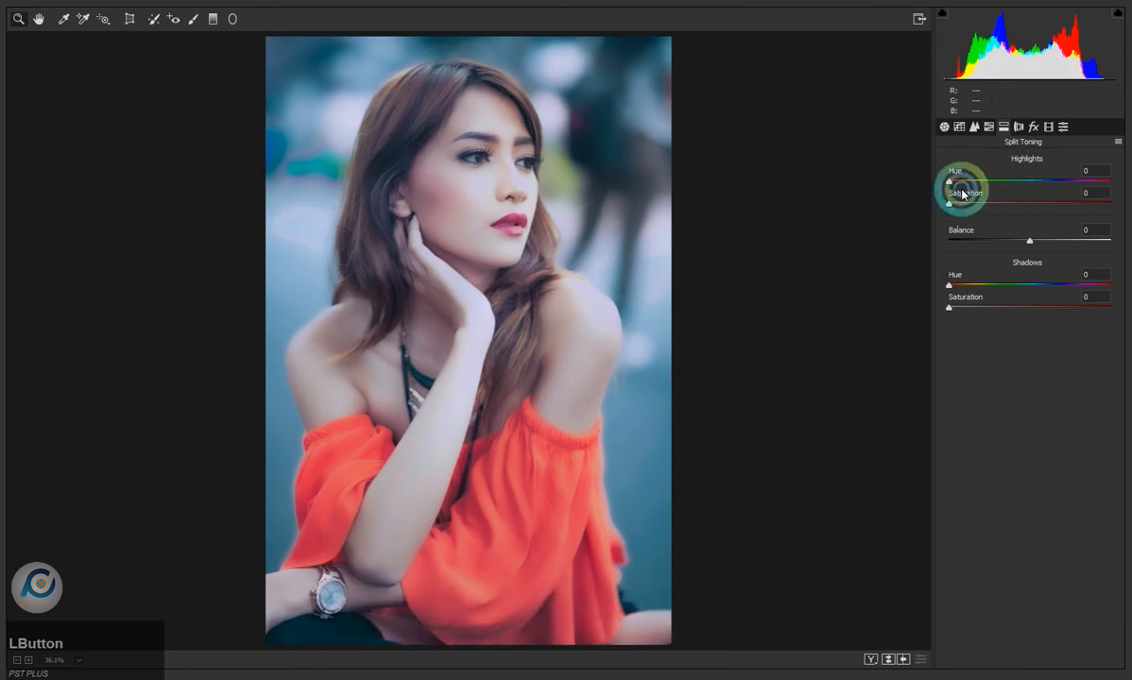
pyautogui.moveTo(968, 187); pyautogui.dragTo(939, 205)
pyautogui.moveTo(1008, 180); pyautogui.dragTo(948, 180)
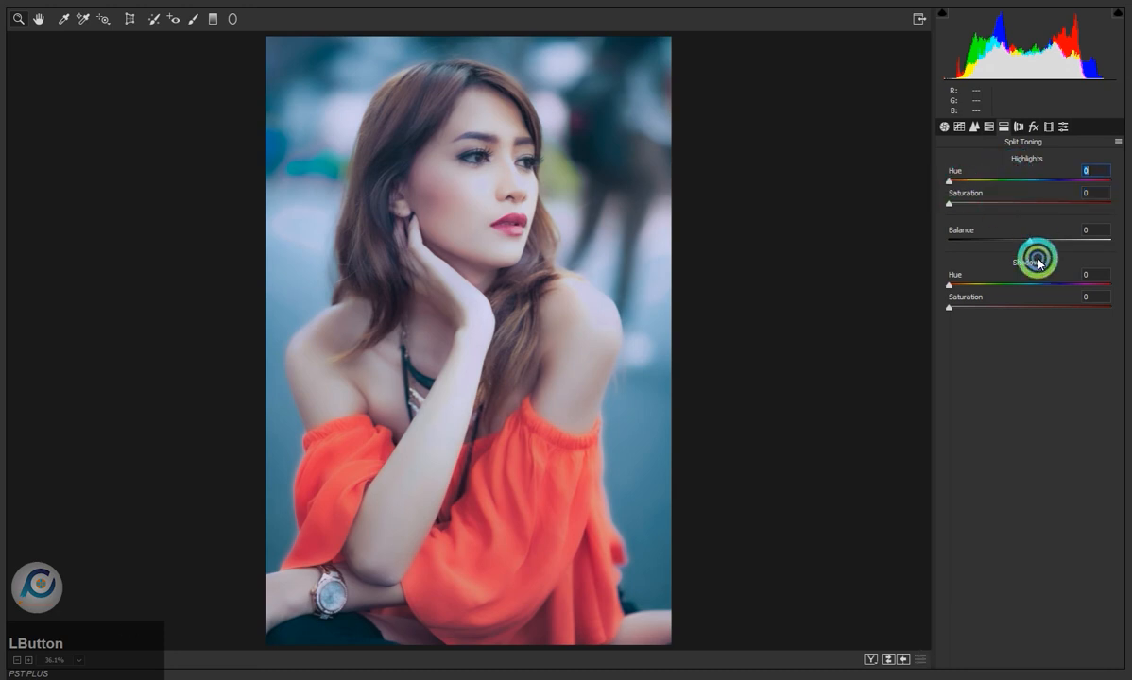
pyautogui.click(1029, 241)
pyautogui.moveTo(1028, 240); pyautogui.dragTo(1122, 245)
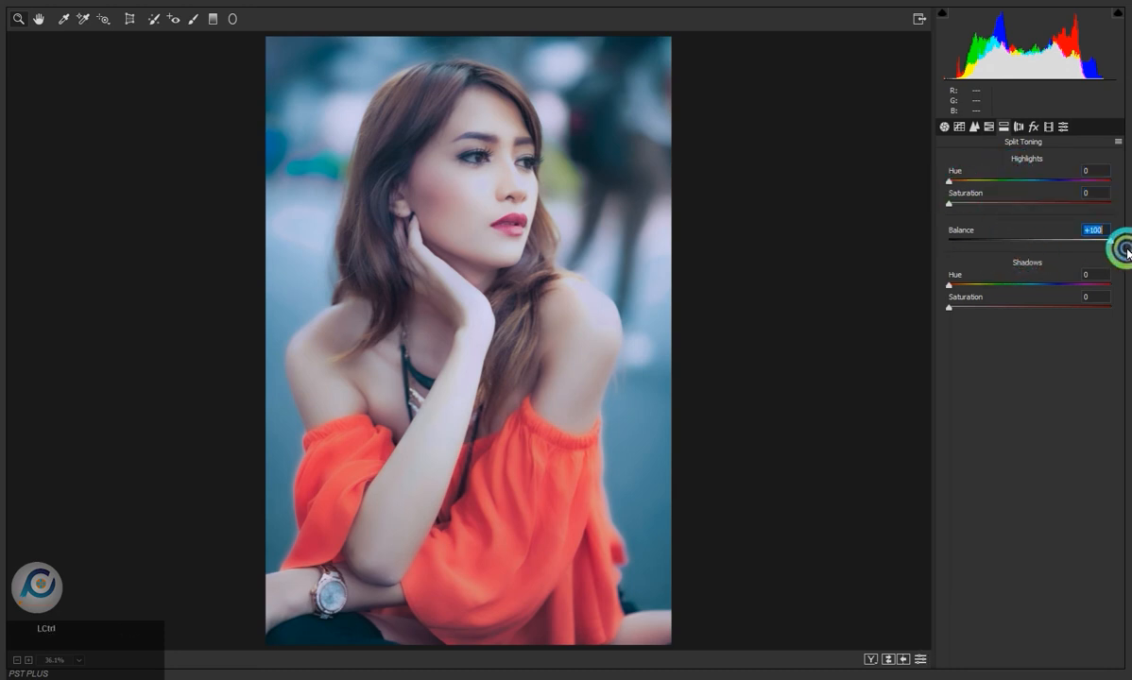
# - Darken the photo's edges with lens vignetting at -91 and a post-crop vignette of amount -10 and midpoint 0
pyautogui.click(1017, 128)
pyautogui.click(1030, 387)
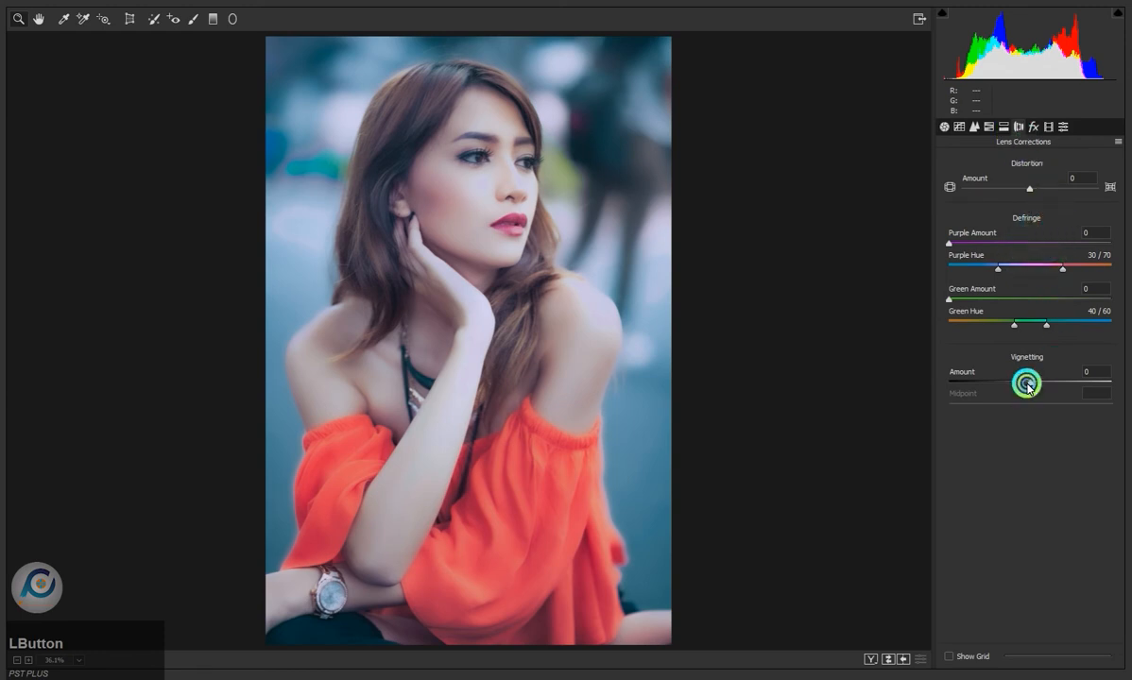
pyautogui.moveTo(1028, 386); pyautogui.dragTo(965, 379)
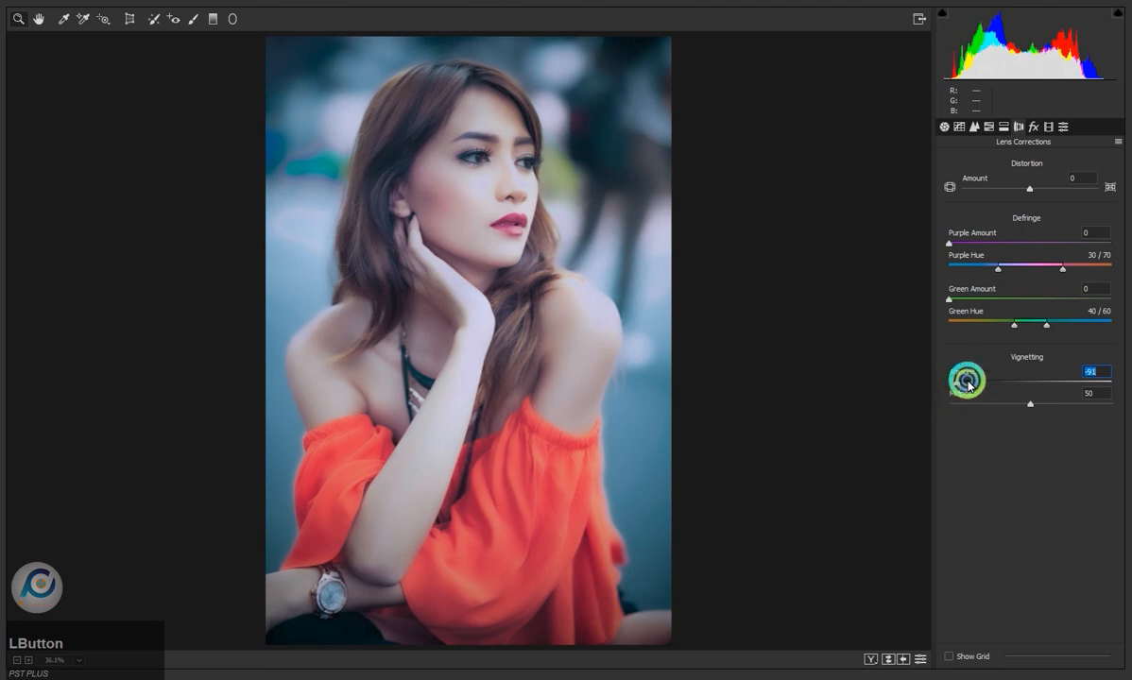
pyautogui.click(1037, 127)
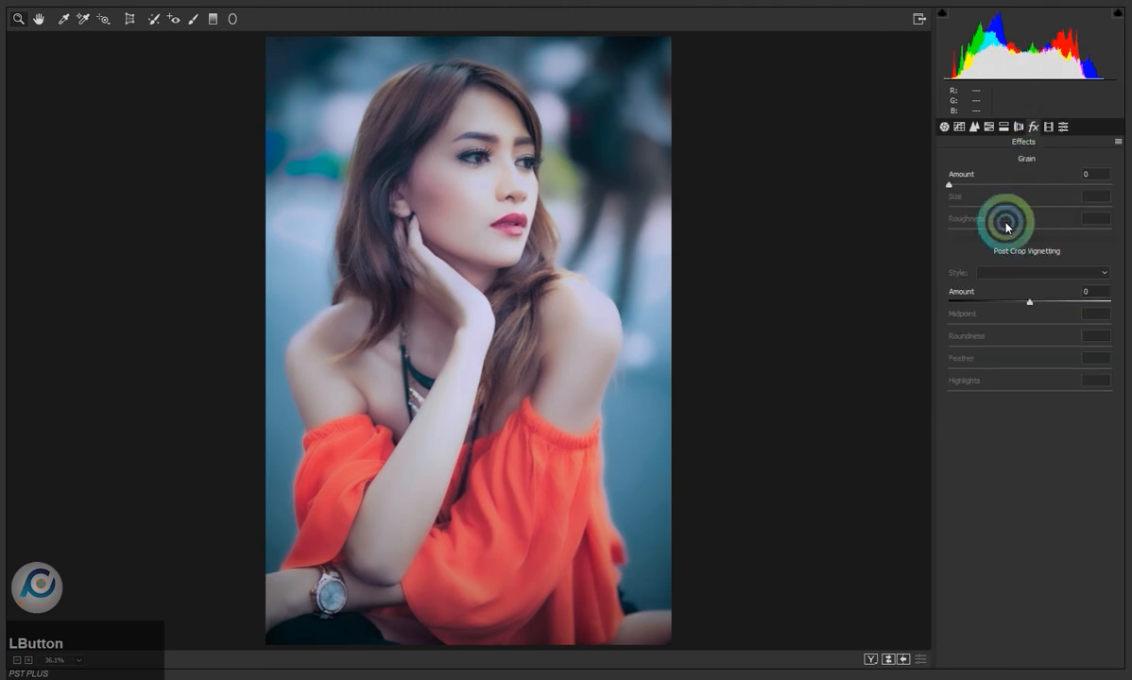
pyautogui.moveTo(1028, 303); pyautogui.dragTo(925, 327)
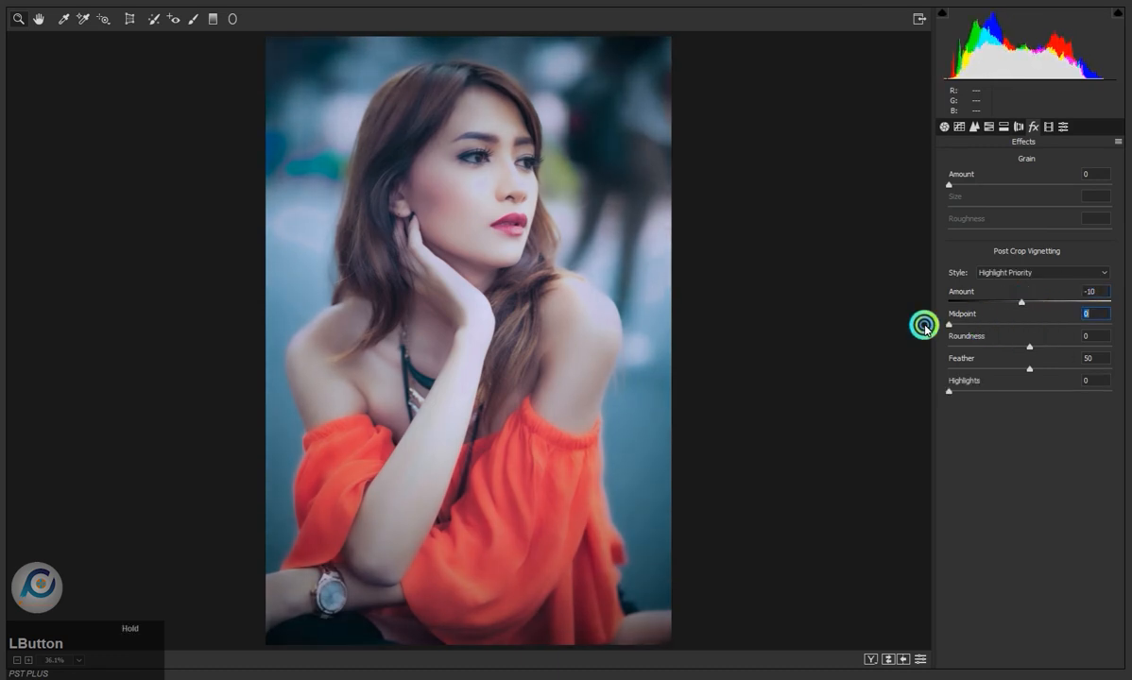
# - Calibrate the Blue Primary with Hue at -14 and Saturation at +70
pyautogui.click(1049, 127)
pyautogui.moveTo(1028, 384)
pyautogui.mouseDown()
pyautogui.moveTo(940, 386)
pyautogui.moveTo(1049, 392)
pyautogui.moveTo(937, 391)
pyautogui.moveTo(1106, 390)
pyautogui.moveTo(1017, 388)
pyautogui.mouseUp()
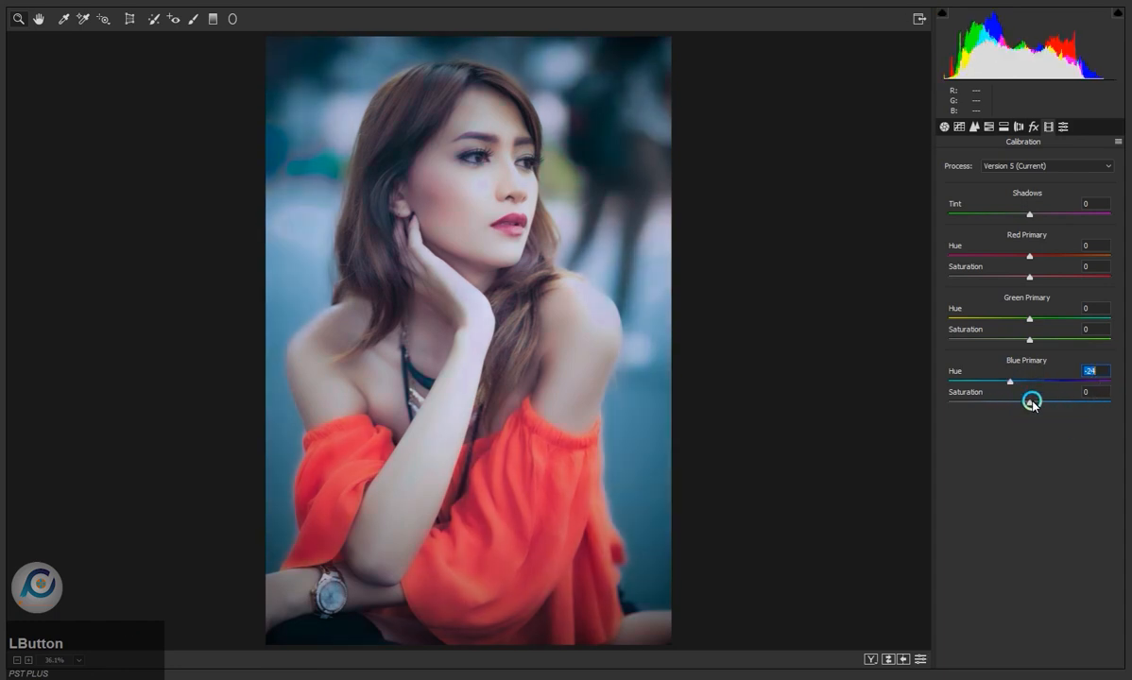
pyautogui.moveTo(1040, 406); pyautogui.dragTo(1088, 406)
pyautogui.moveTo(1014, 387); pyautogui.dragTo(1021, 389)
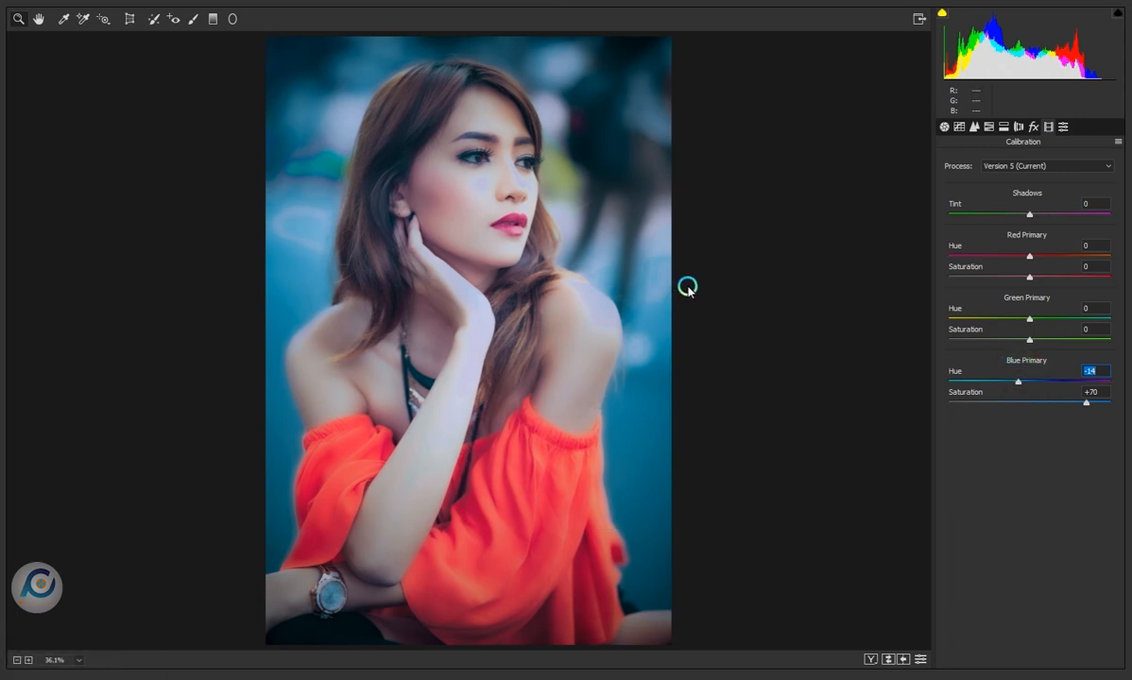
# - Brighten the blue background tones by setting the HSL luminance of Blues to +33
pyautogui.moveTo(1017, 384); pyautogui.dragTo(1030, 386)
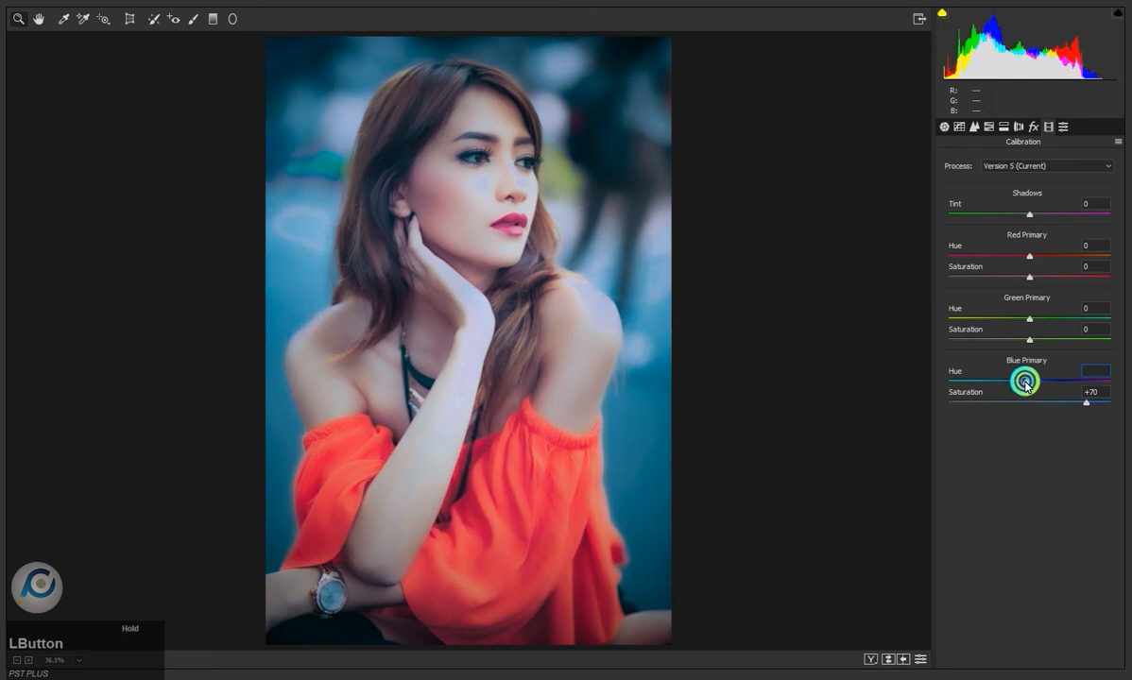
pyautogui.click(988, 126)
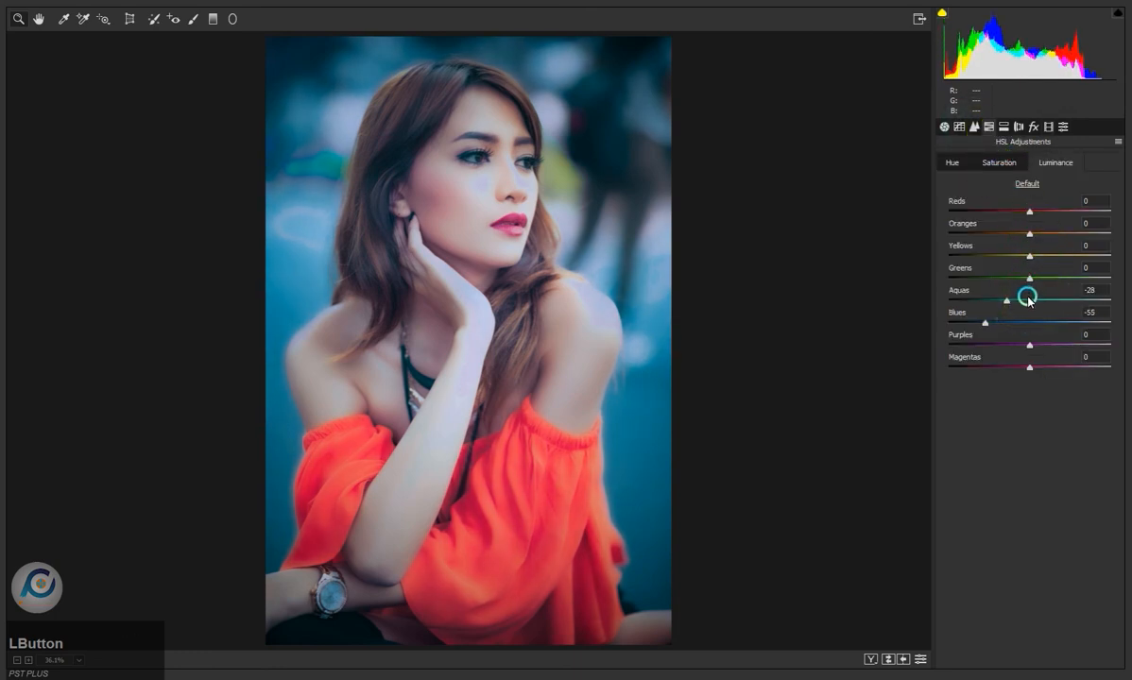
pyautogui.moveTo(1012, 325); pyautogui.dragTo(1057, 328)
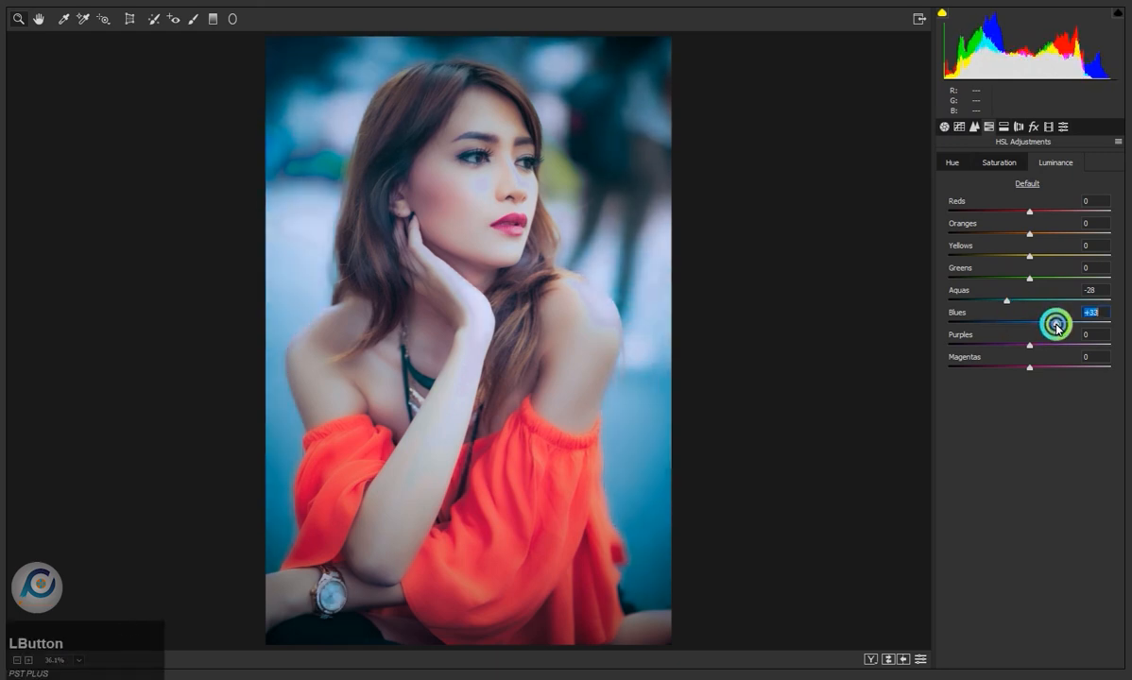
# - Set the HSL saturation of Reds to -15 and Blues to +54, and apply the Camera Raw adjustments to the photo
pyautogui.click(985, 164)
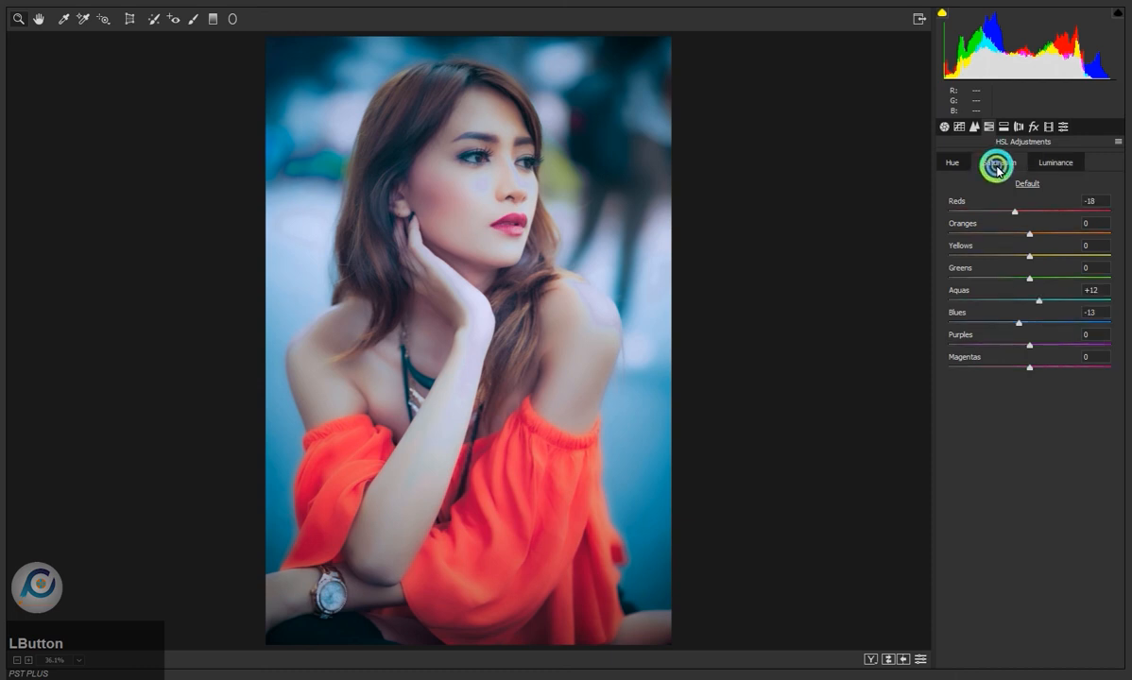
pyautogui.moveTo(1016, 212)
pyautogui.mouseDown()
pyautogui.moveTo(1031, 213)
pyautogui.moveTo(1021, 215)
pyautogui.mouseUp()
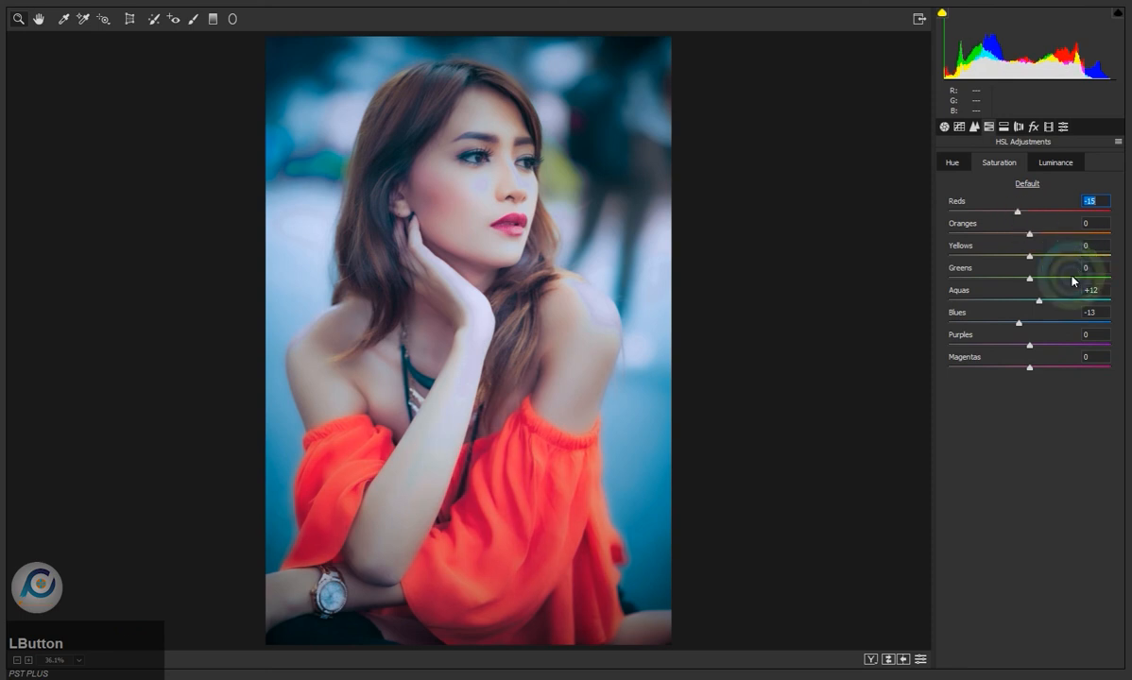
pyautogui.moveTo(1029, 324); pyautogui.dragTo(1074, 321)
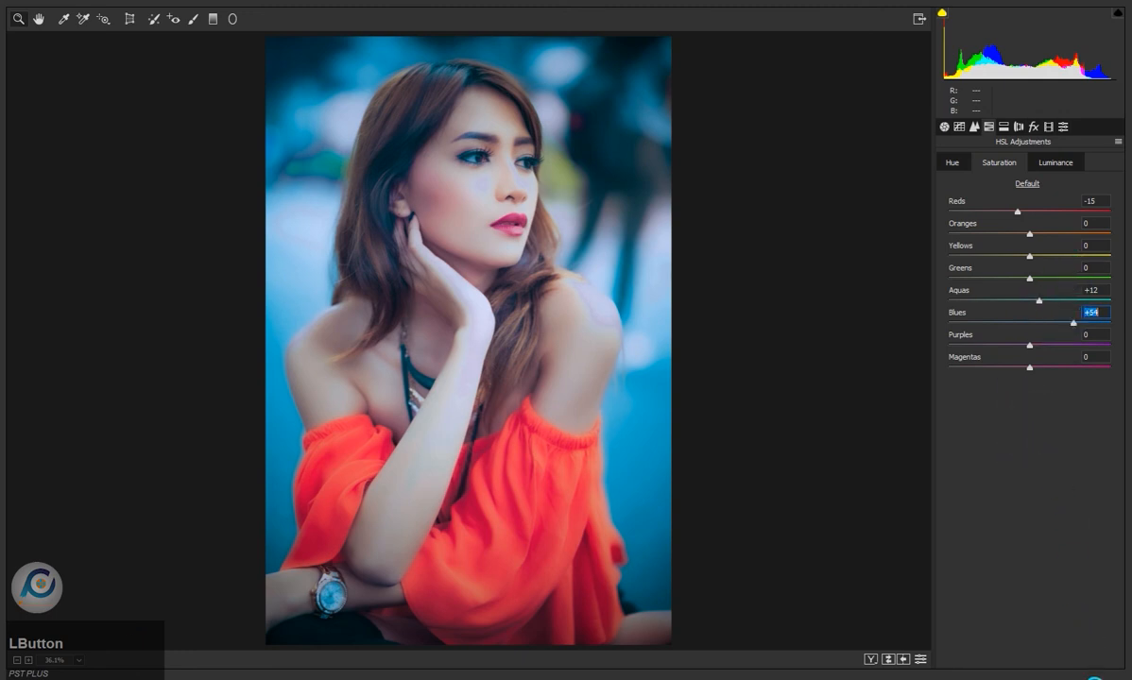
pyautogui.click(1088, 677)
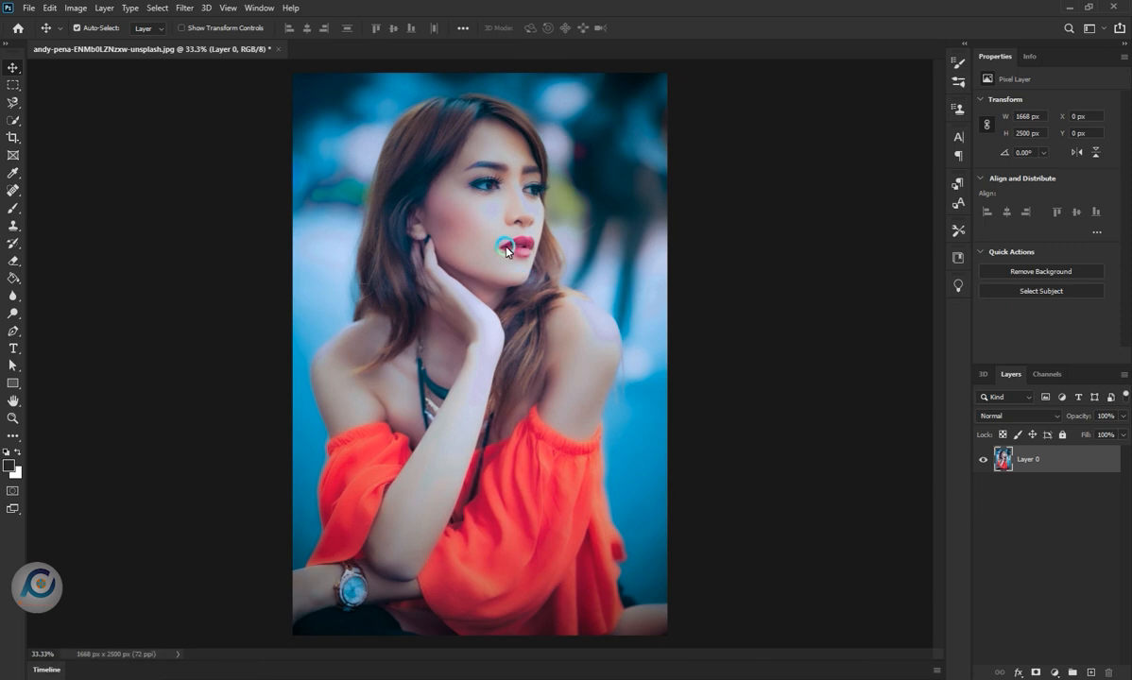
# - Render a 50-300mm Zoom lens flare at the photo's upper-left corner with 180% brightness
pyautogui.click(176, 9)
pyautogui.moveTo(257, 225)
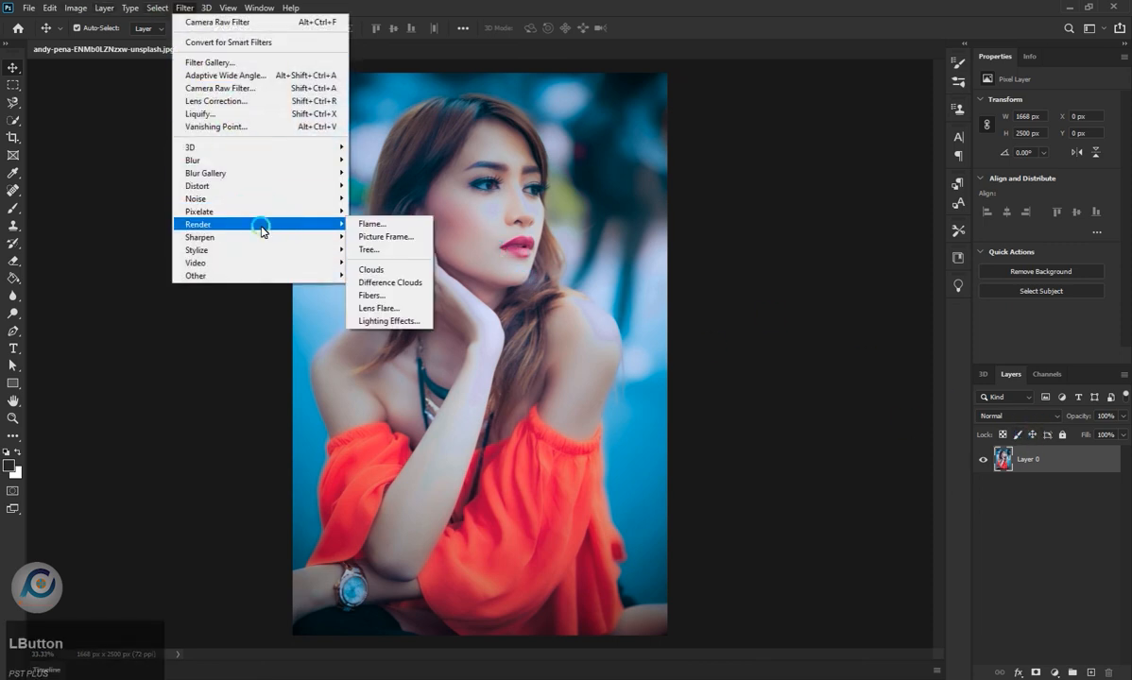
pyautogui.click(401, 308)
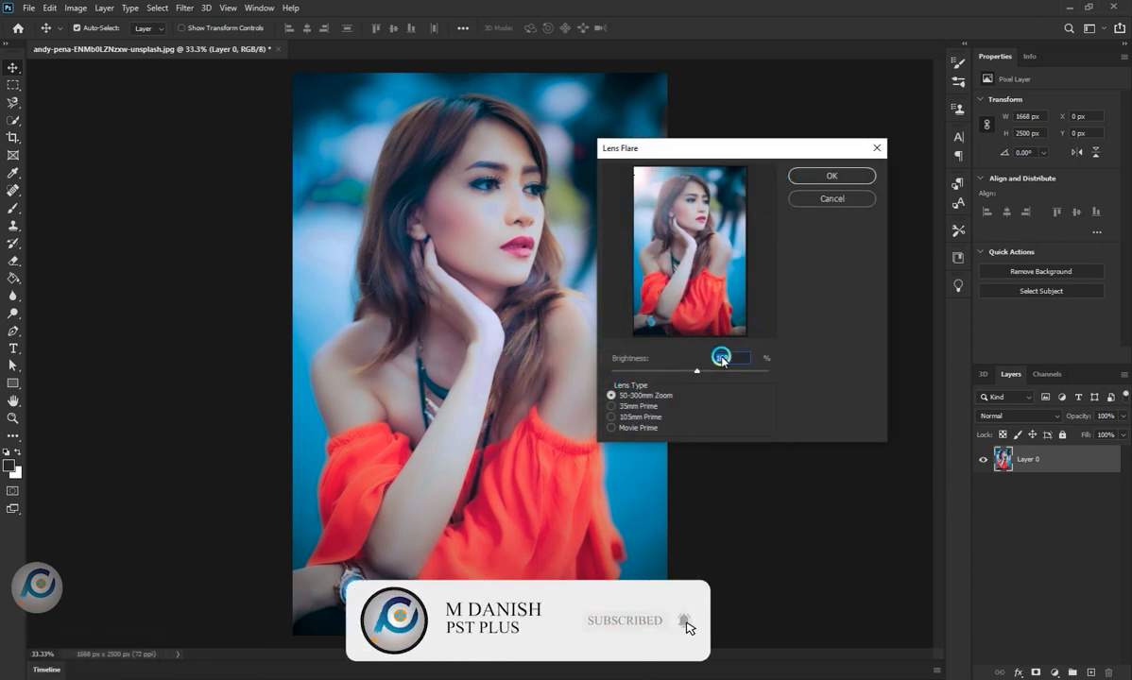
pyautogui.moveTo(698, 372)
pyautogui.mouseDown()
pyautogui.moveTo(738, 372)
pyautogui.moveTo(706, 376)
pyautogui.mouseUp()
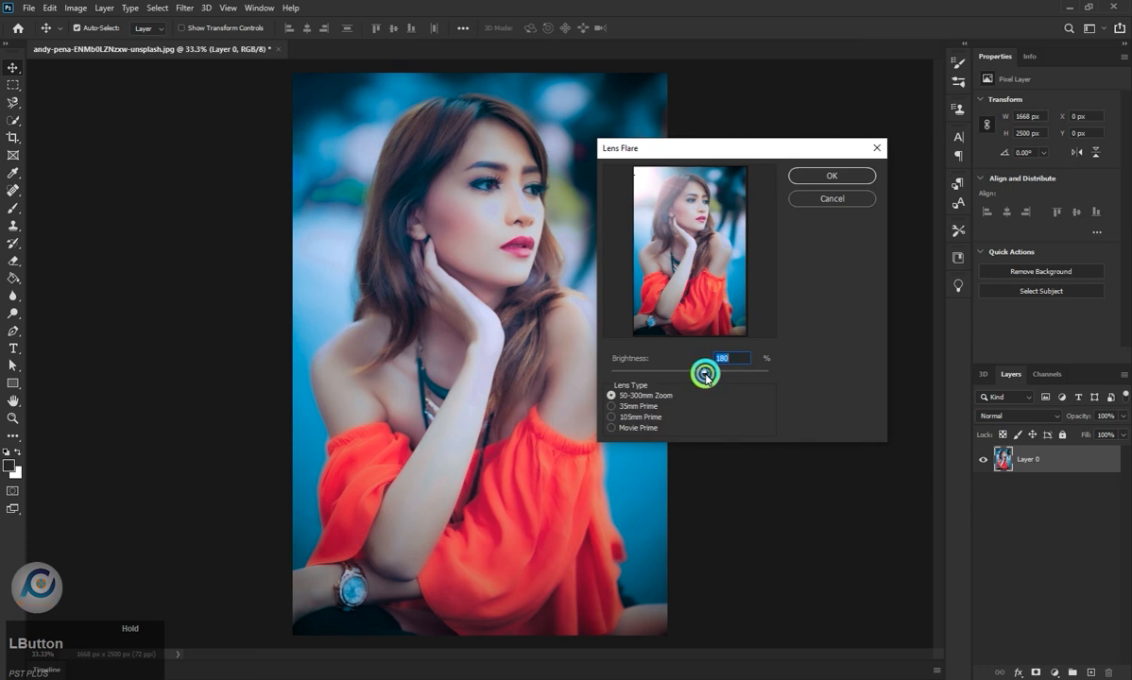
pyautogui.click(797, 176)
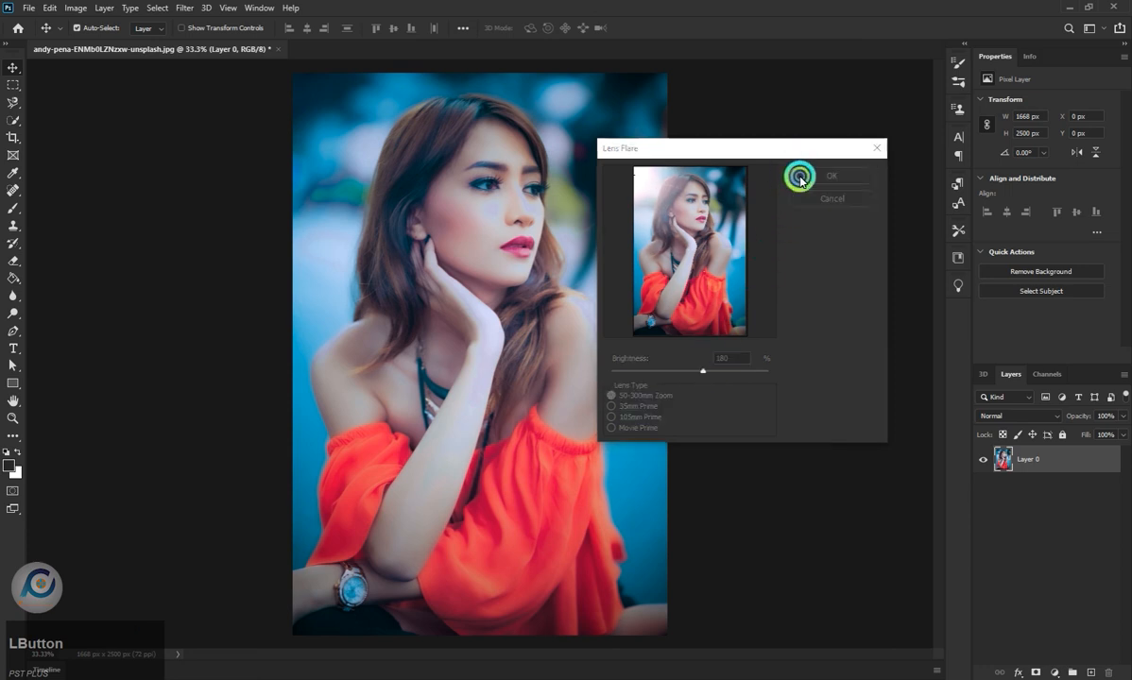